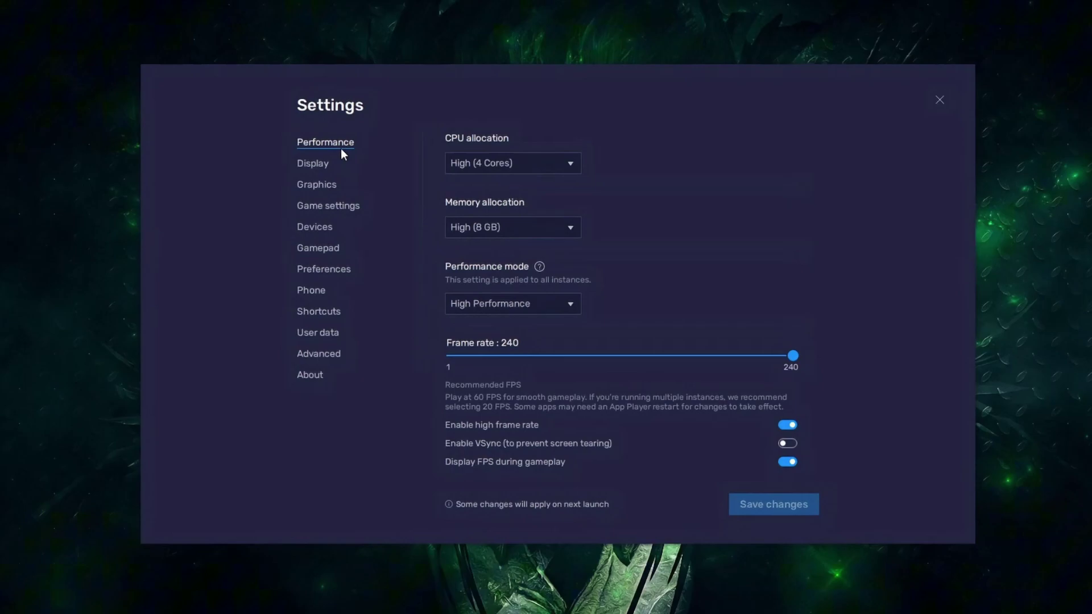
Examine the available options for CPU allocation, memory allocation and performance mode in the emulator's performance settings.
left_click(569, 165)
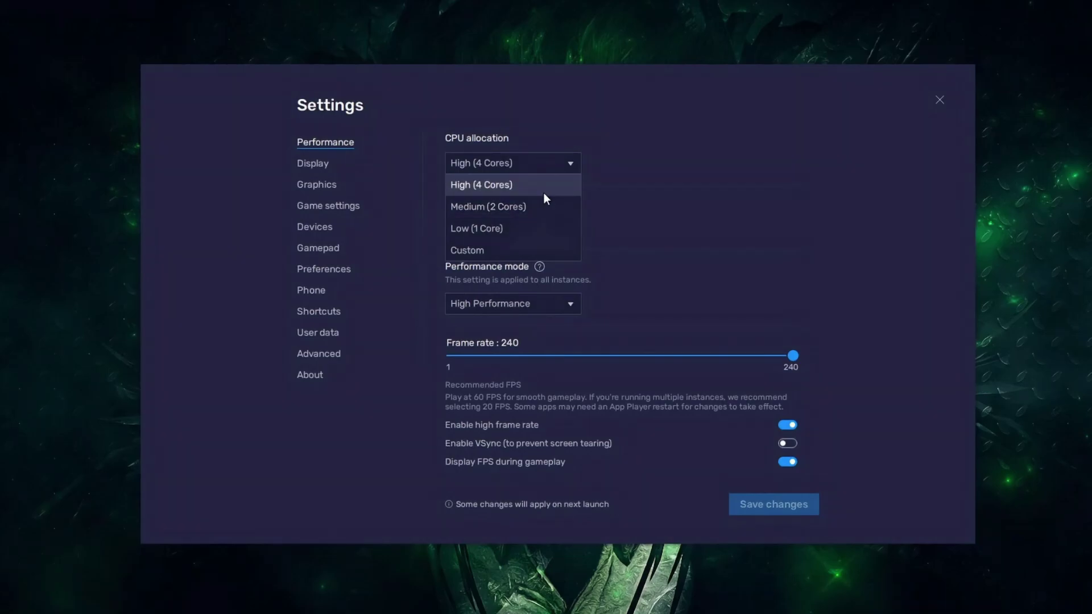
left_click(613, 176)
left_click(577, 231)
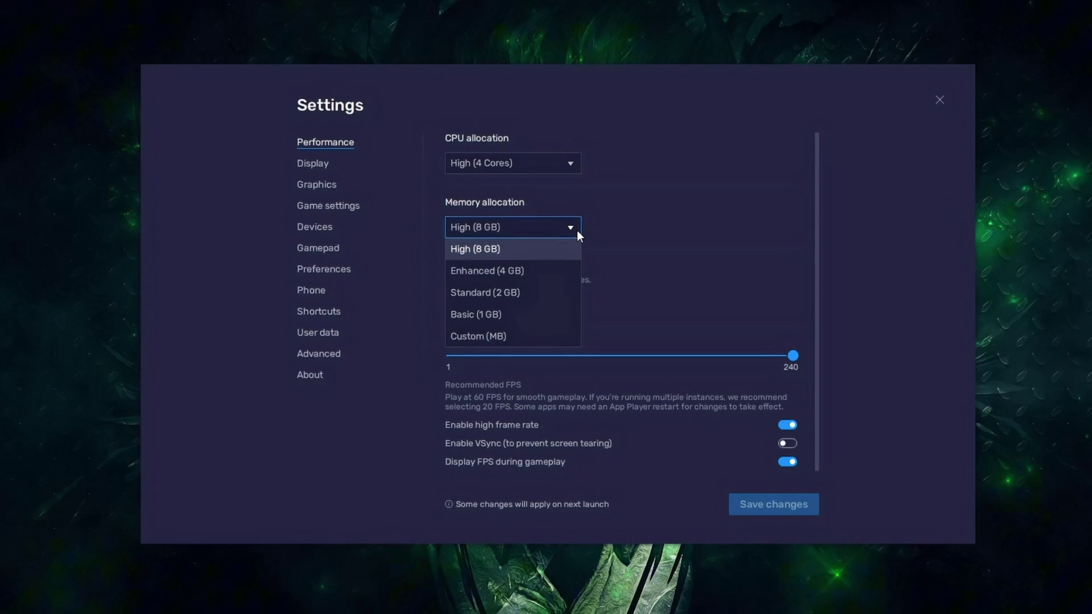
left_click(577, 231)
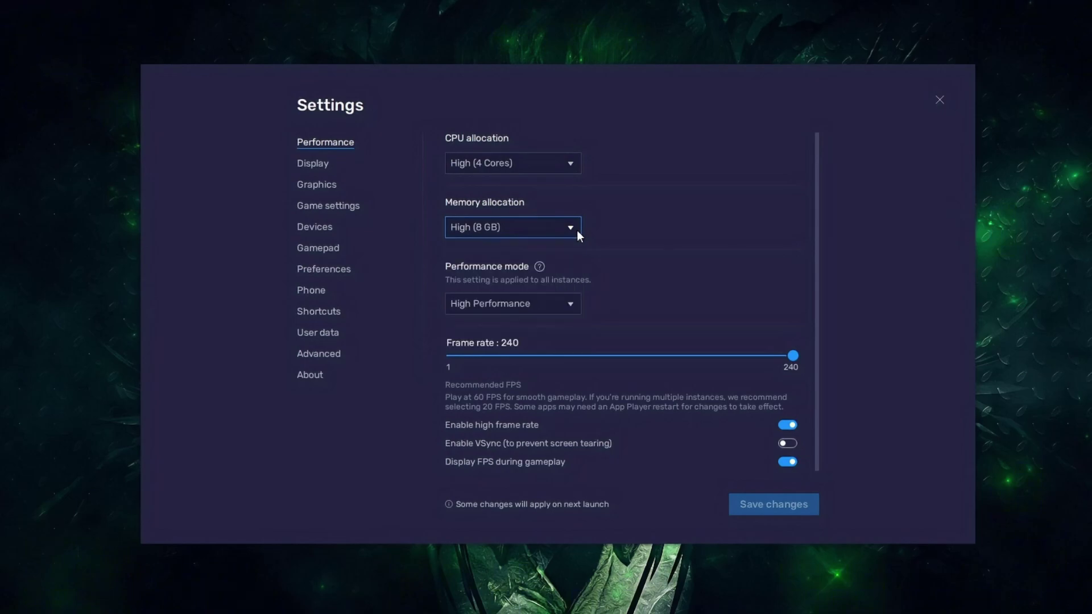
left_click(575, 305)
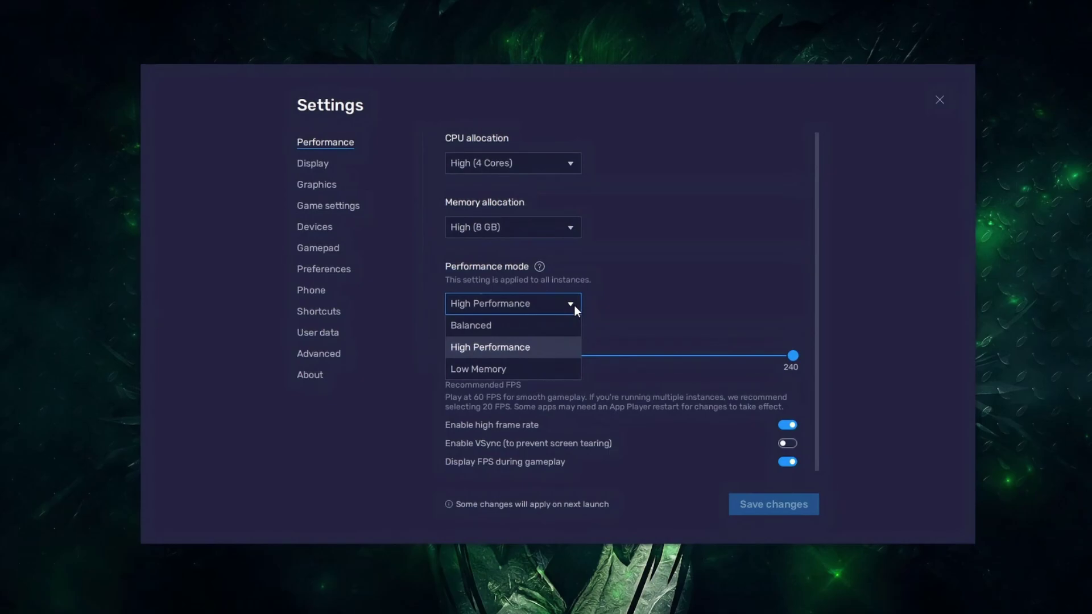
left_click(574, 305)
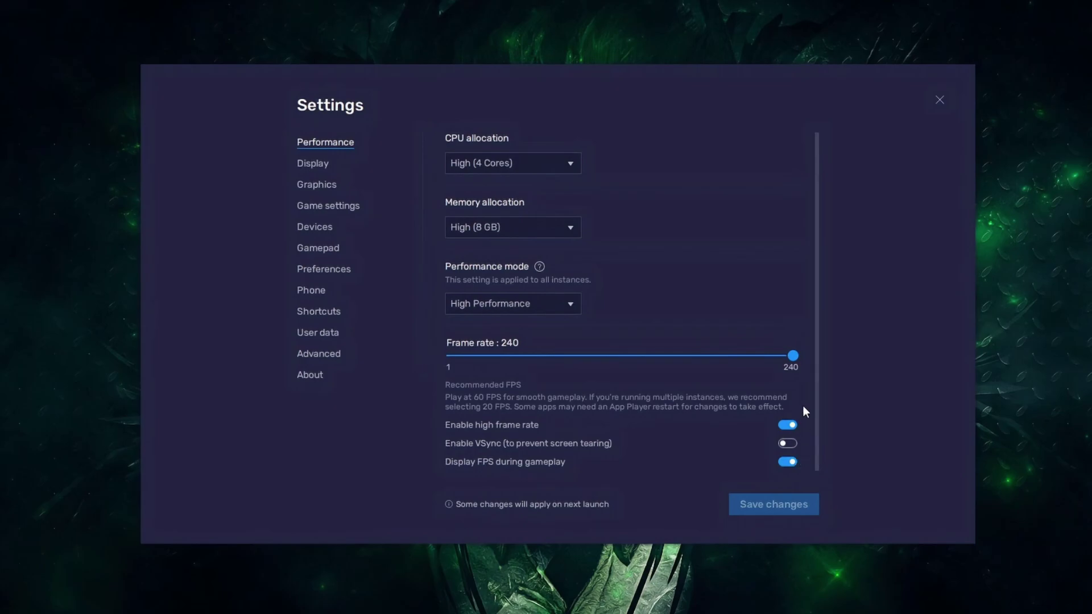
Review the display, graphics and phone settings, including the choices for the predefined device profile.
left_click(314, 164)
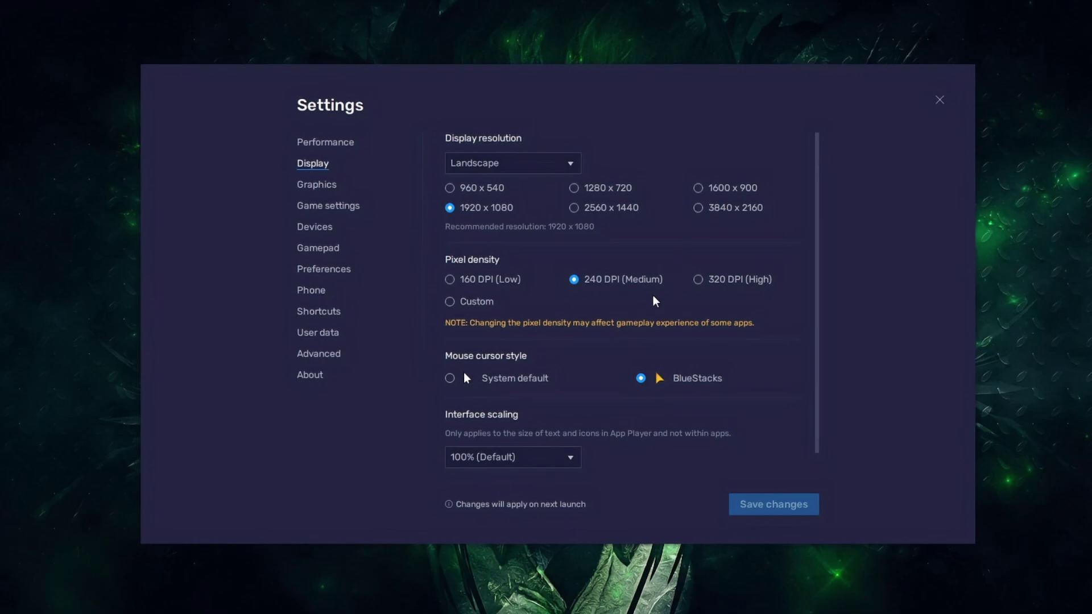
scroll(819, 285, "down", 1)
scroll(819, 291, "down", 1)
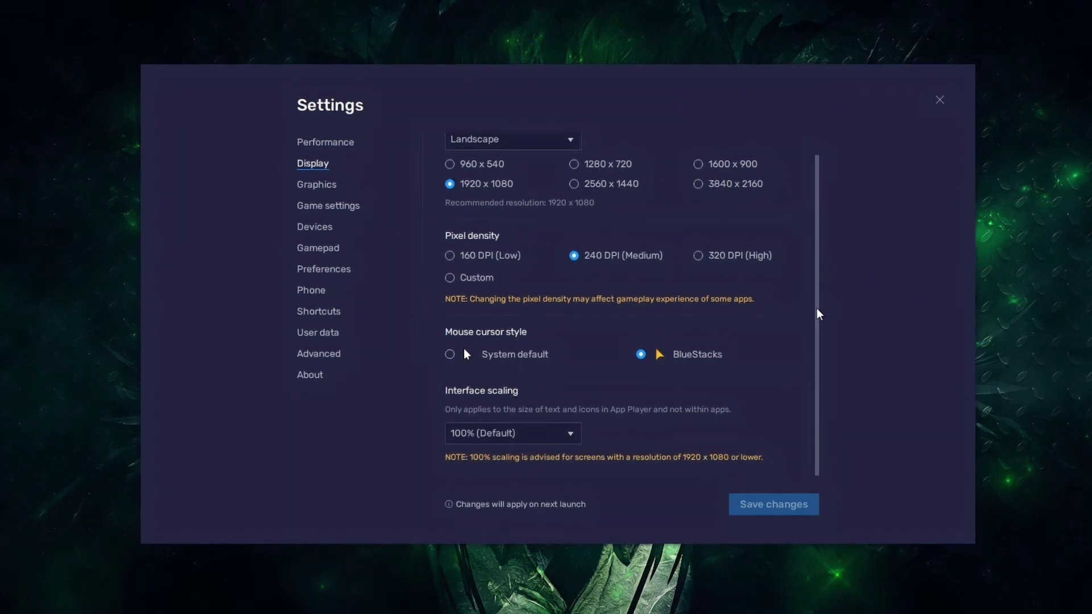
left_click(327, 187)
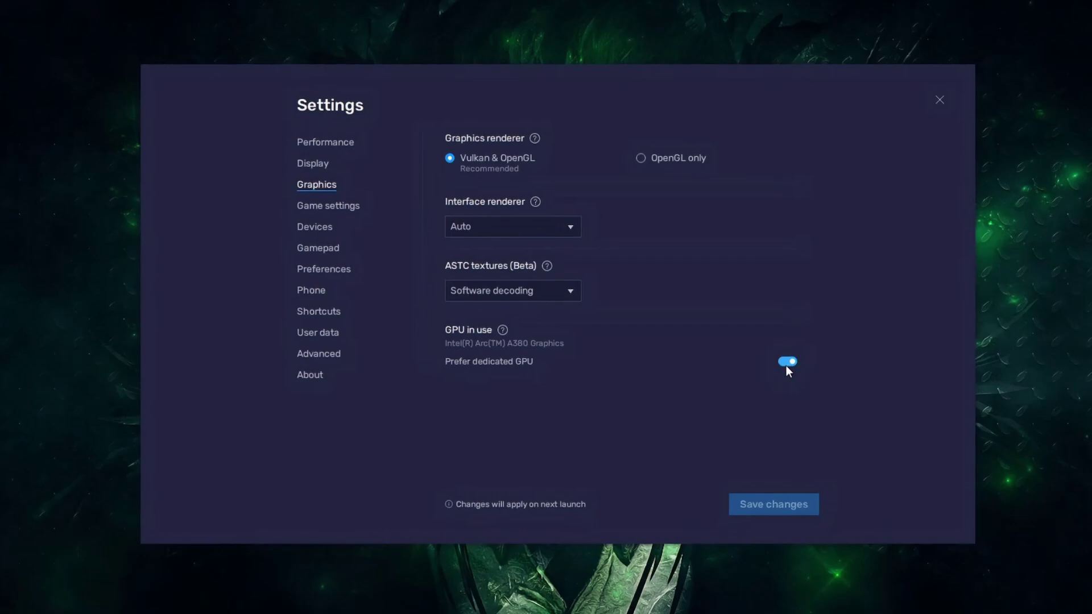
left_click(314, 292)
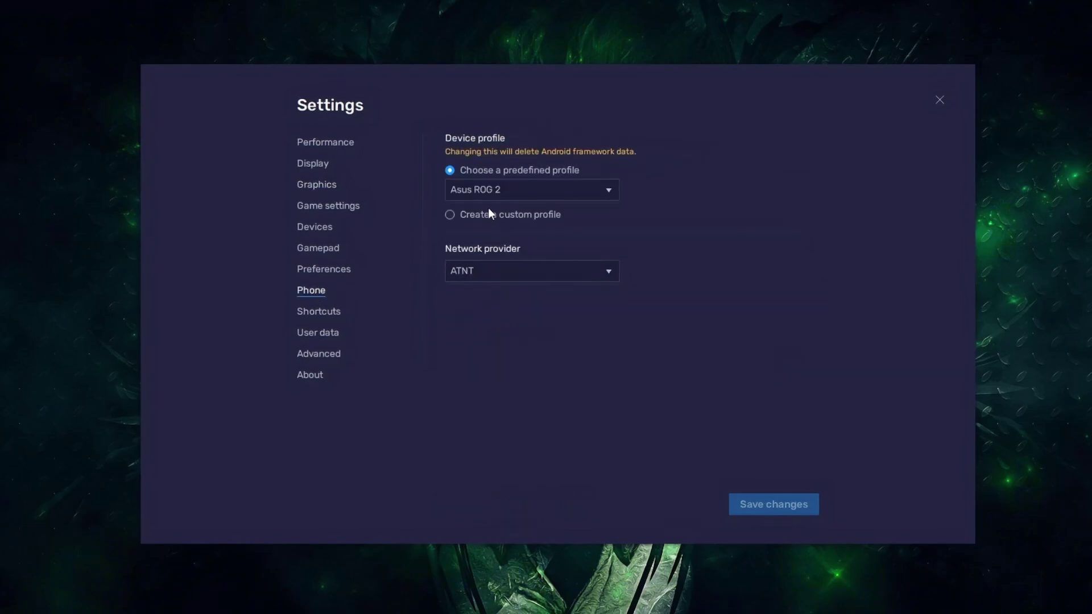
left_click(599, 194)
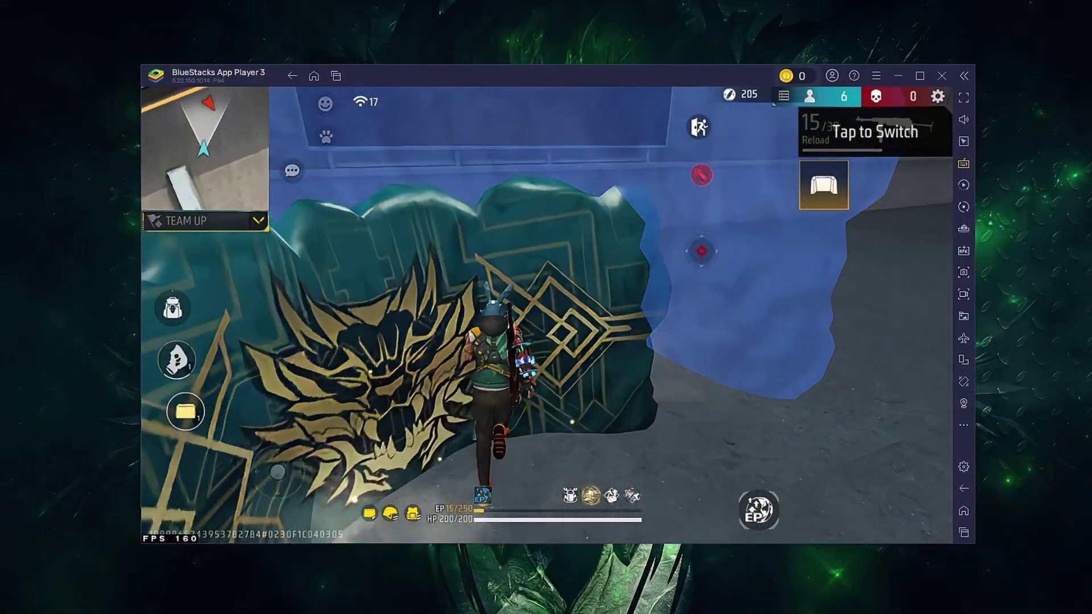
key("1")
key("a")
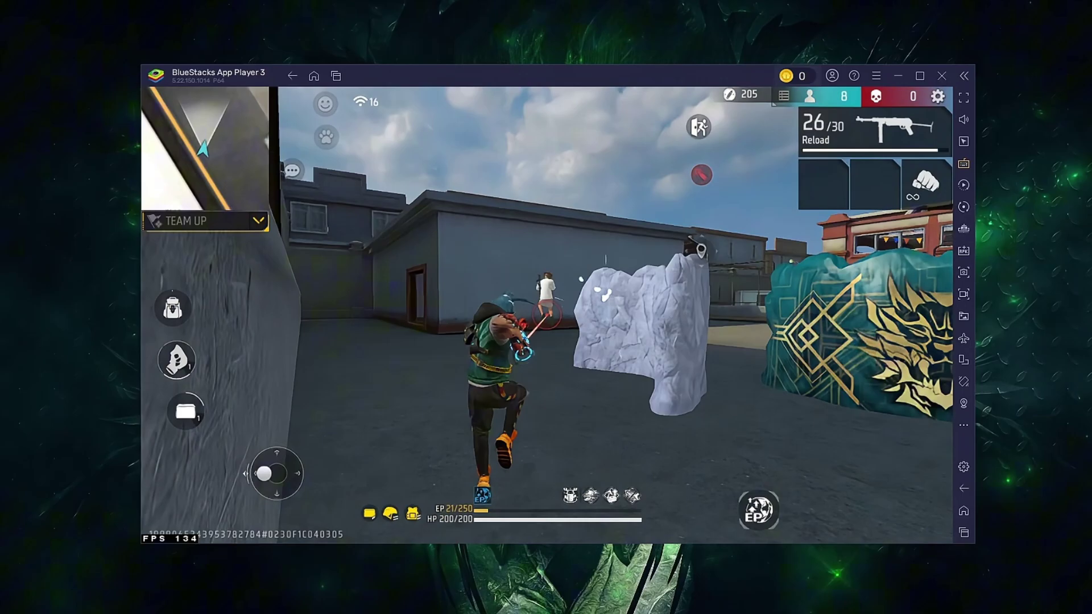
left_click(547, 314)
key("3")
key("1")
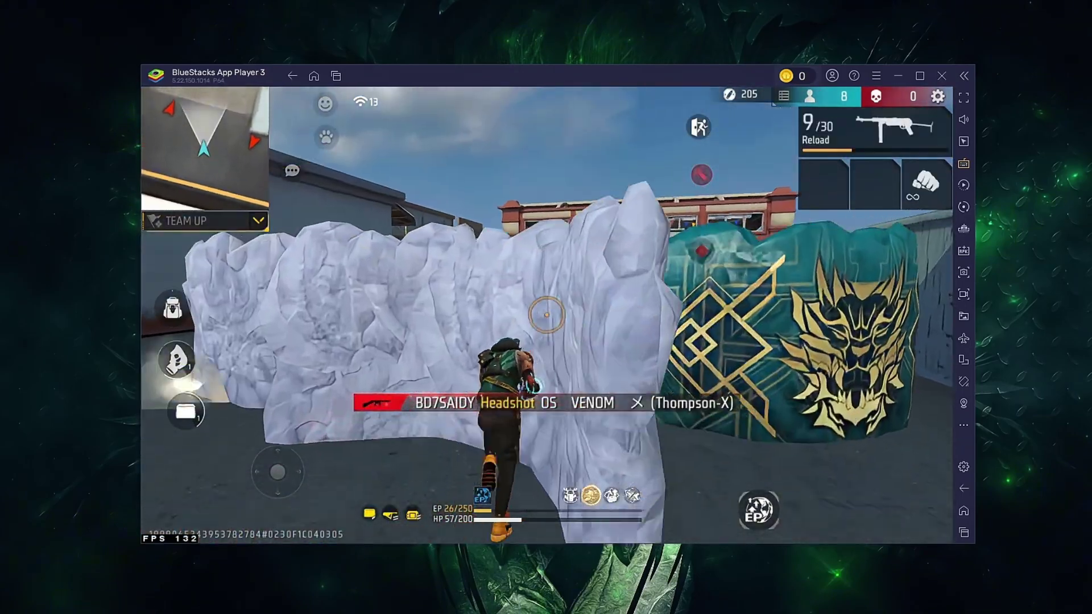
key("s")
left_click(546, 315)
key("5")
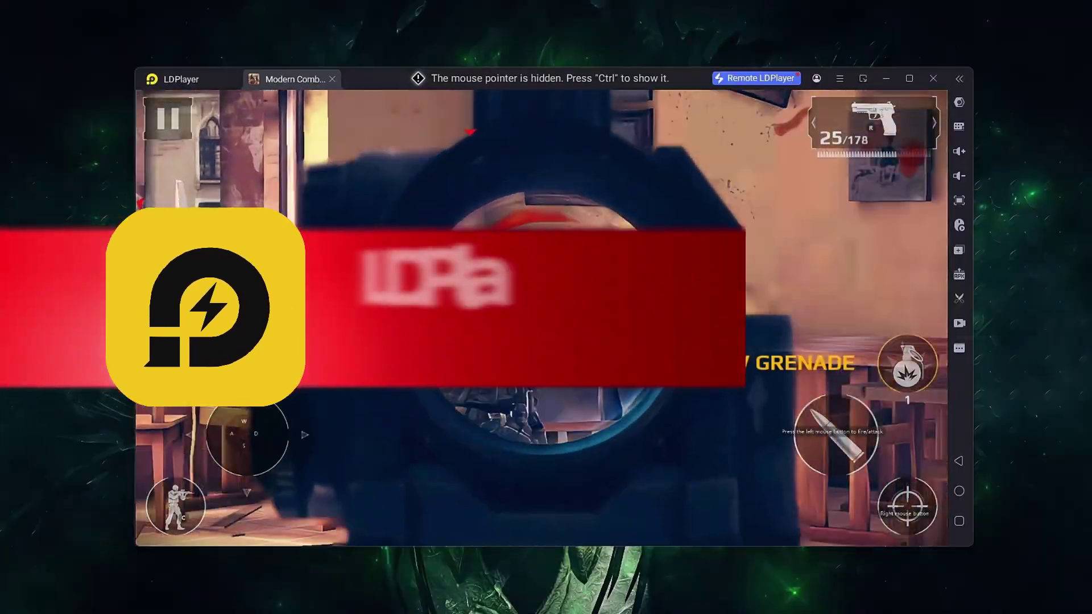
left_click(541, 317)
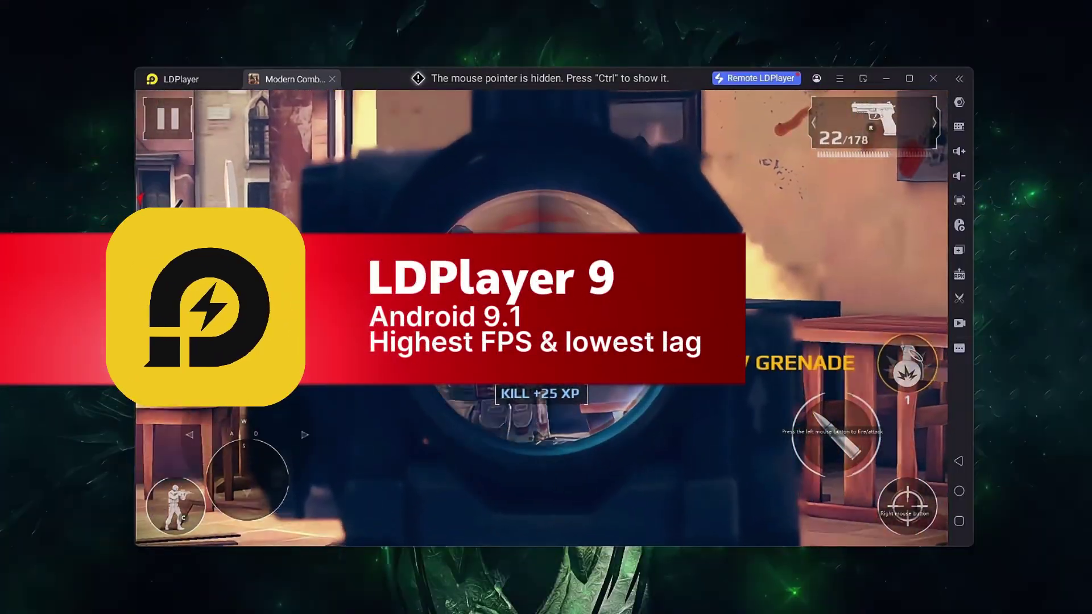
key("s")
left_click(542, 318)
right_click(542, 317)
key("a")
key("r")
key("d")
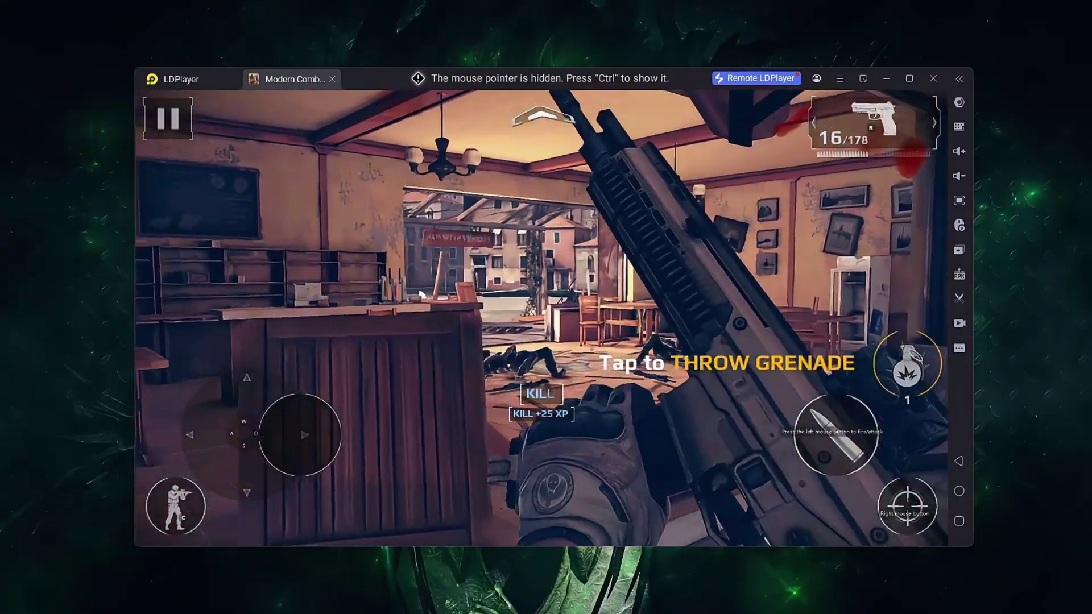
key("w")
key("d")
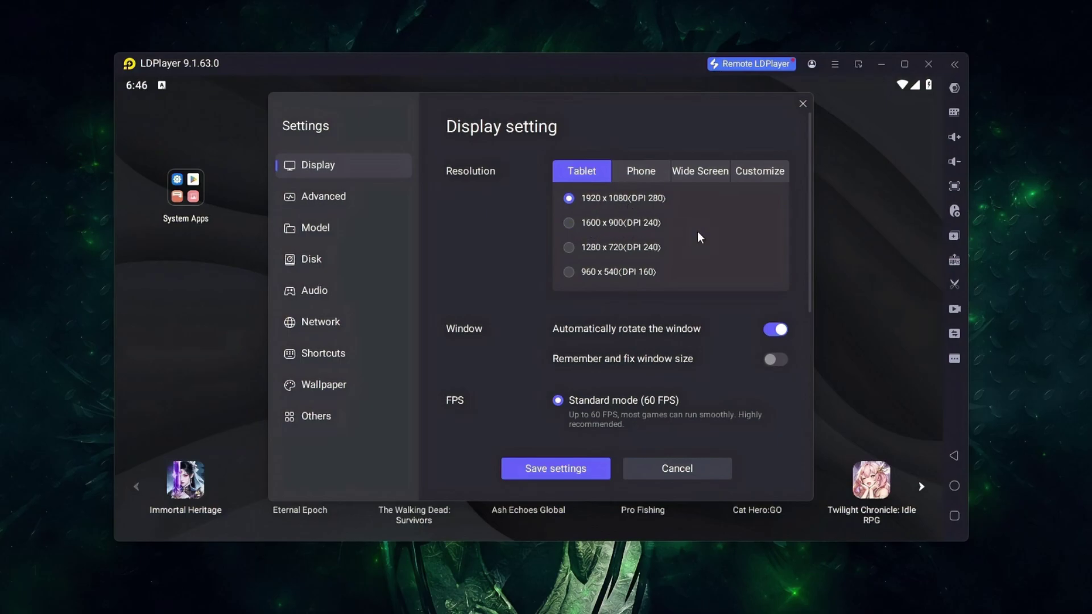
In LDPlayer's settings, review the display options, then allocate 4 CPU cores and 8192M of RAM.
left_click_drag(812, 211, 806, 298)
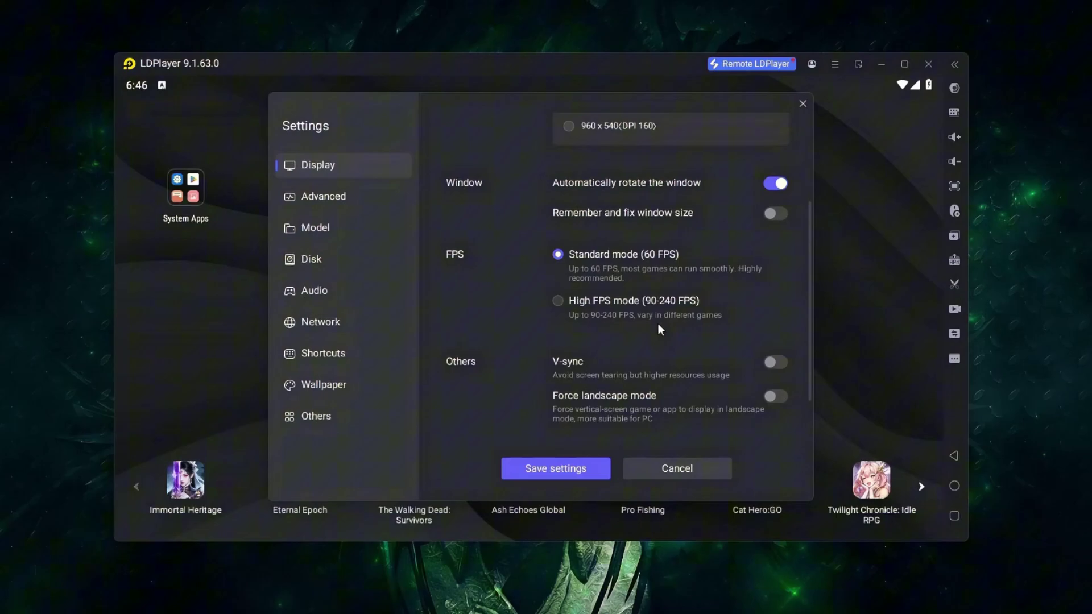
left_click(381, 204)
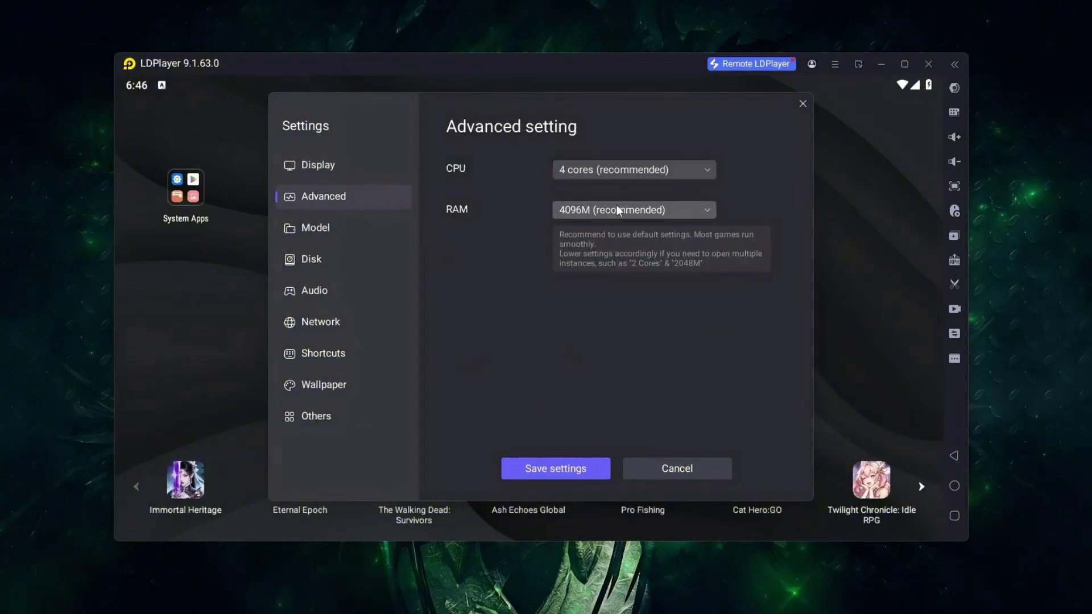
left_click(606, 170)
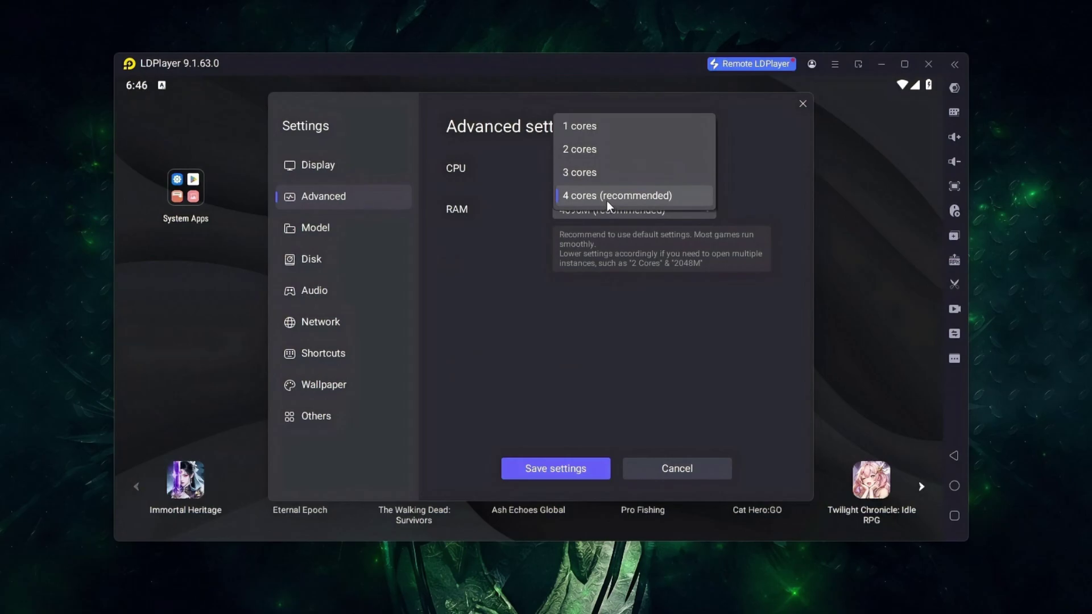
left_click(606, 197)
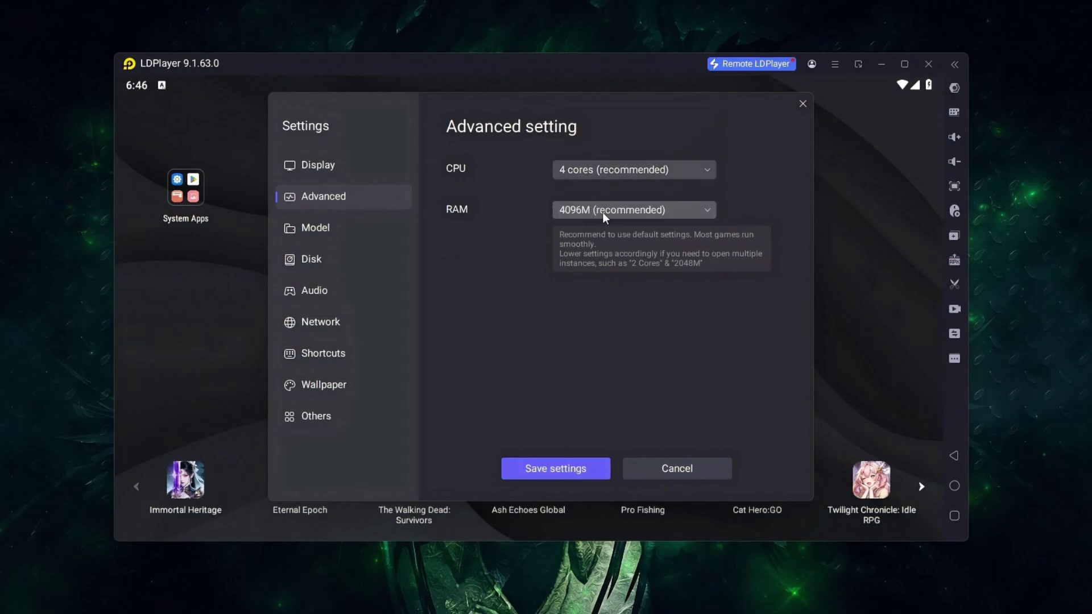
left_click(602, 210)
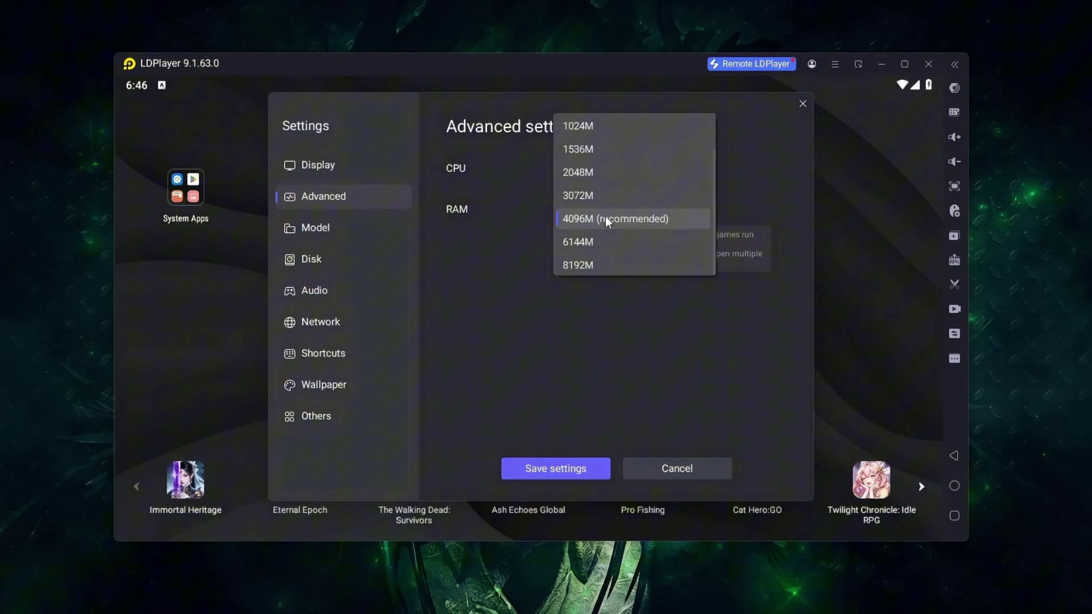
left_click(592, 264)
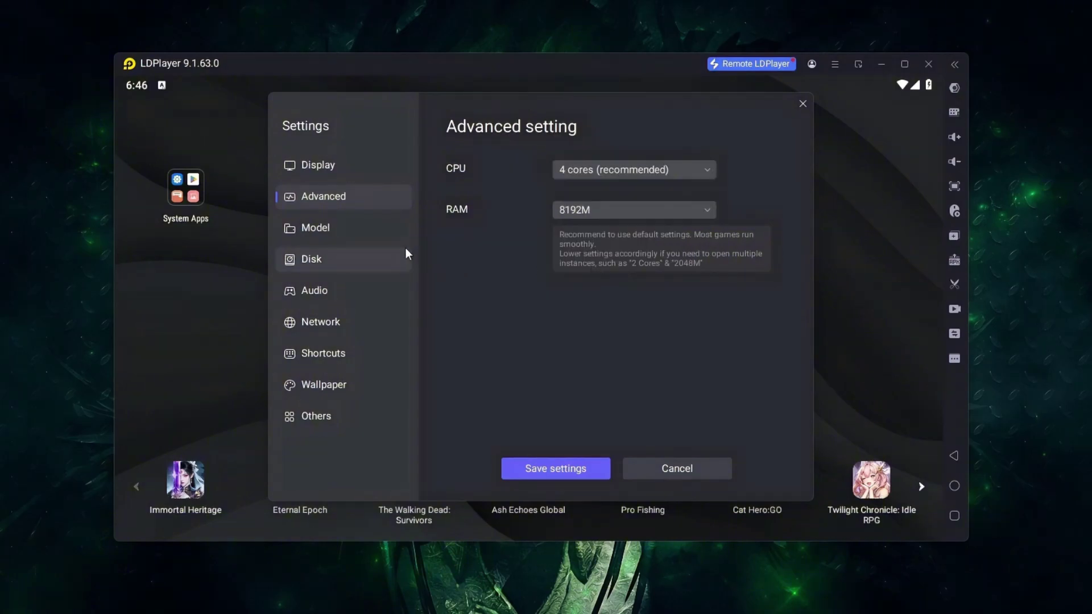
Set the preset phone brand to ROG in the model settings and open the phone model choices.
left_click(374, 229)
left_click(705, 200)
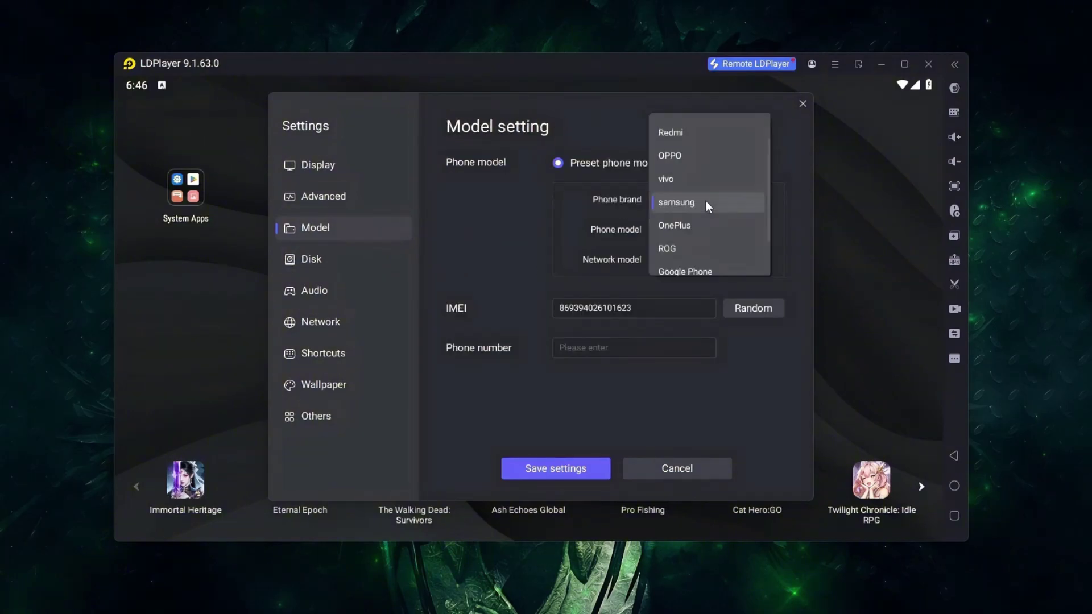
left_click(690, 249)
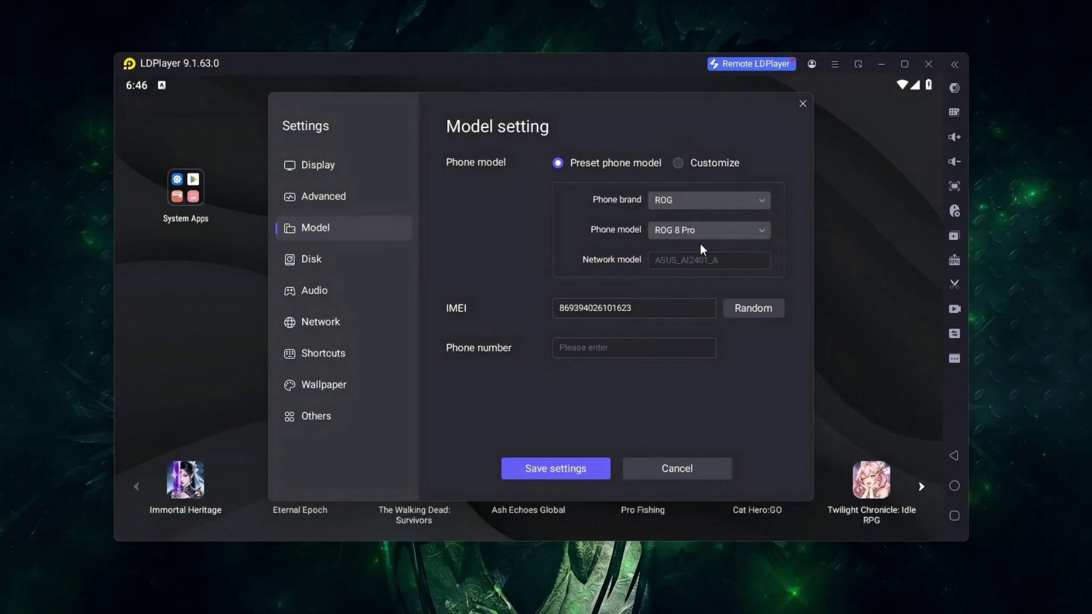
left_click(707, 234)
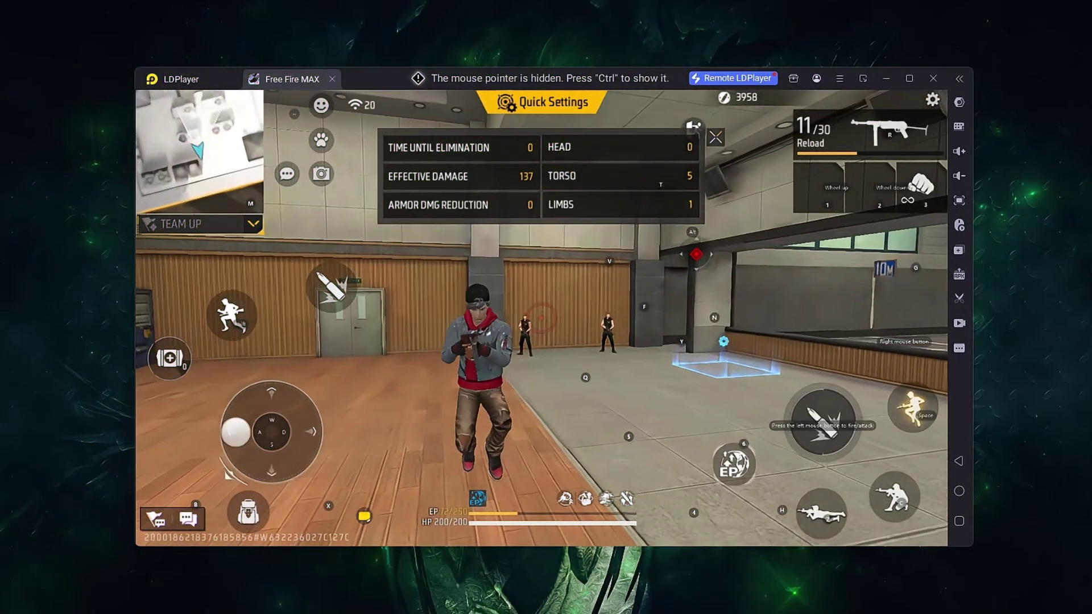
key("d")
key("space")
key("r")
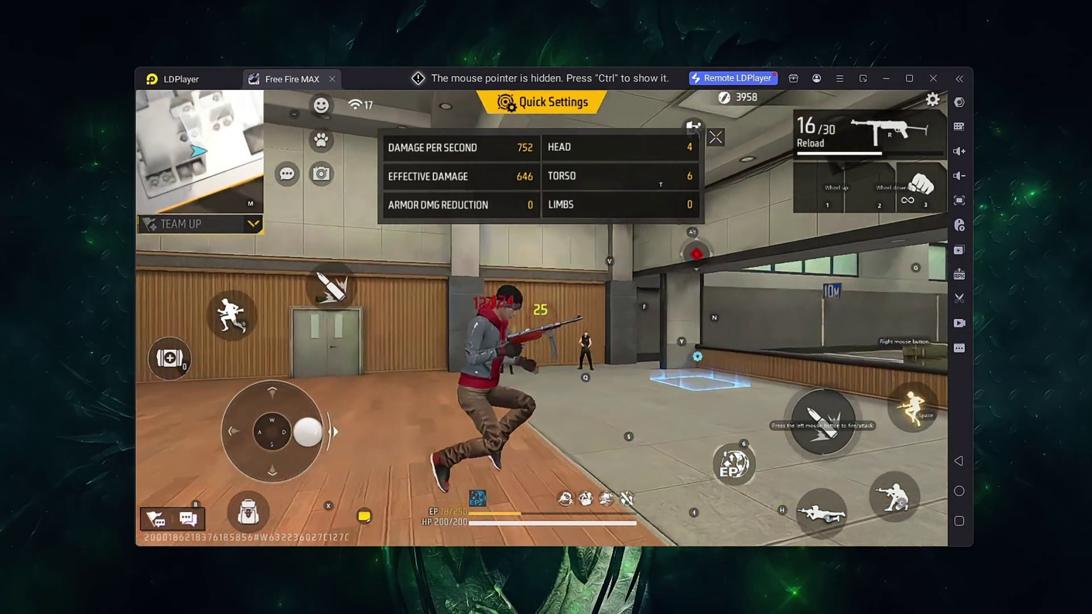
key("a")
key("w")
left_click(541, 319)
key("a")
key("s")
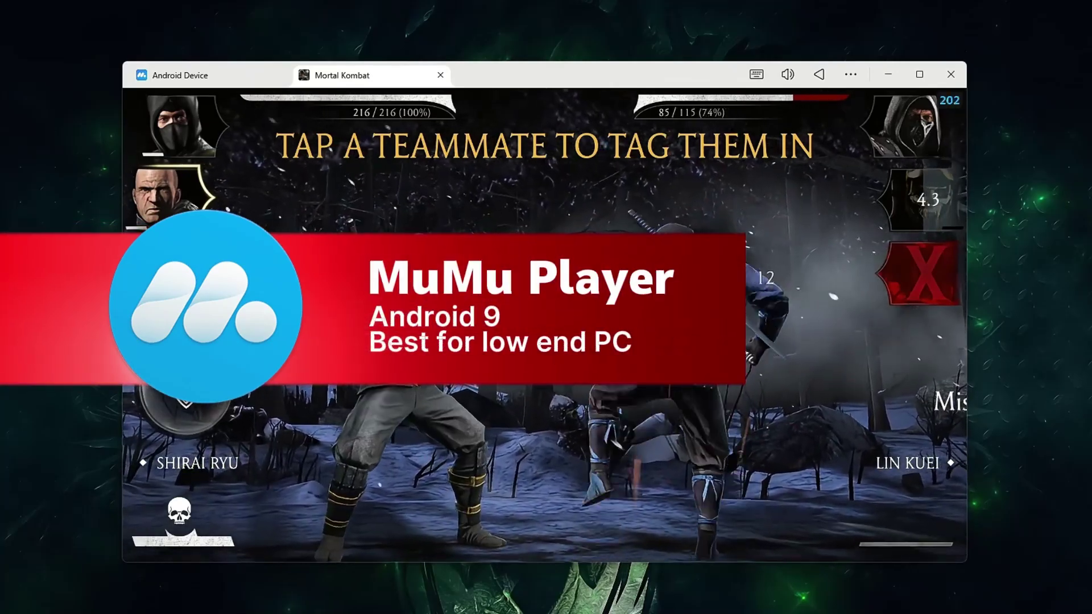
left_click(671, 343)
left_click(672, 343)
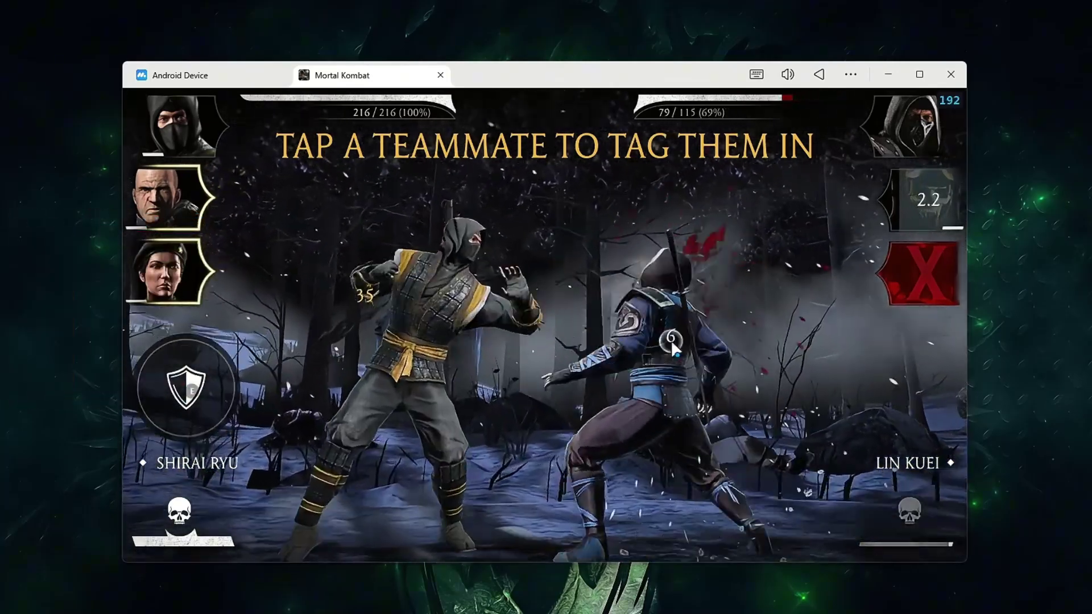
left_click(672, 343)
left_click_drag(672, 343, 604, 375)
left_click(684, 341)
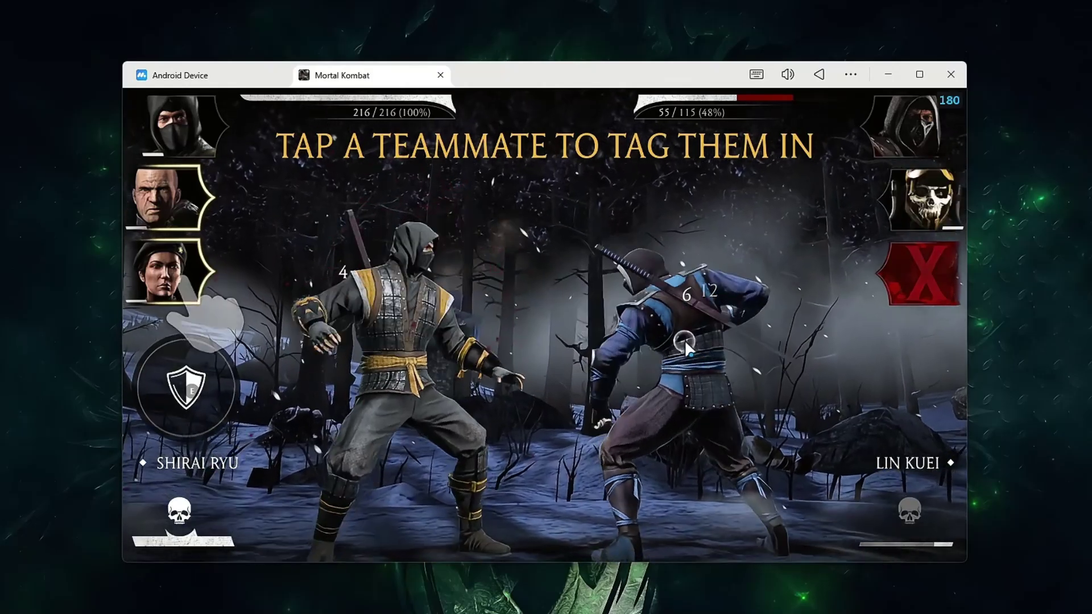
key("e")
left_click(702, 353)
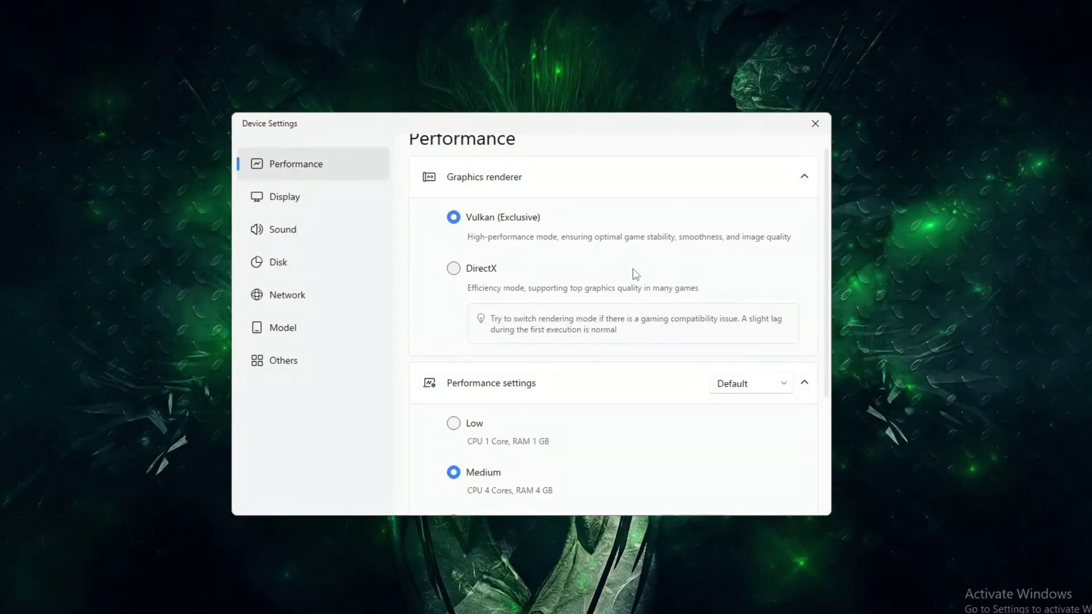
Review the graphics renderer, CPU and RAM presets, discrete graphics card and memory optimization options in MuMu Player's performance settings.
scroll(829, 284, "down", 2)
scroll(830, 295, "down", 2)
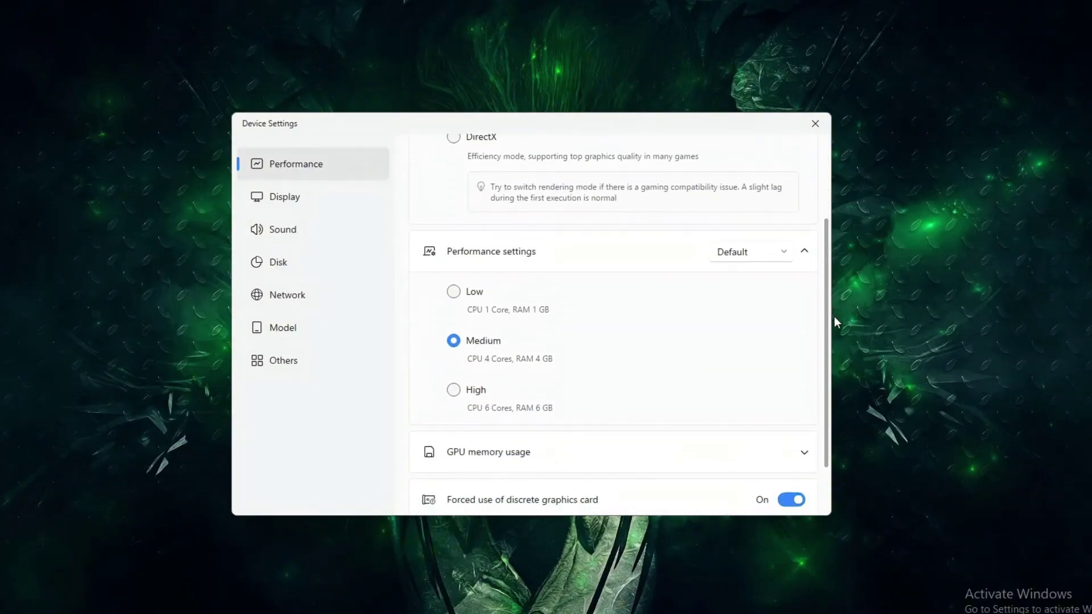
scroll(836, 330, "down", 1)
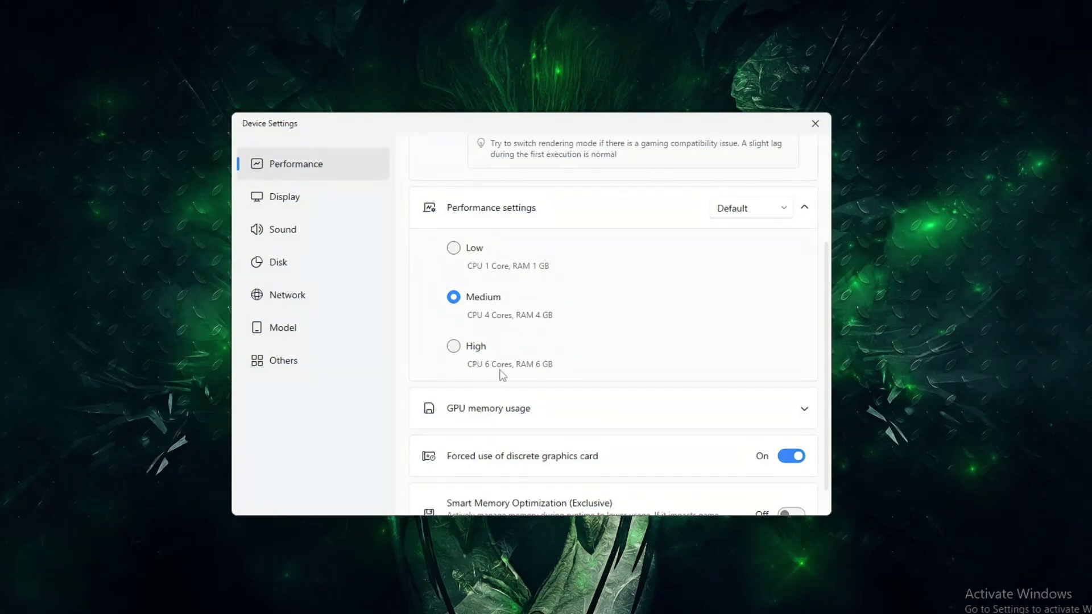
scroll(828, 370, "down", 1)
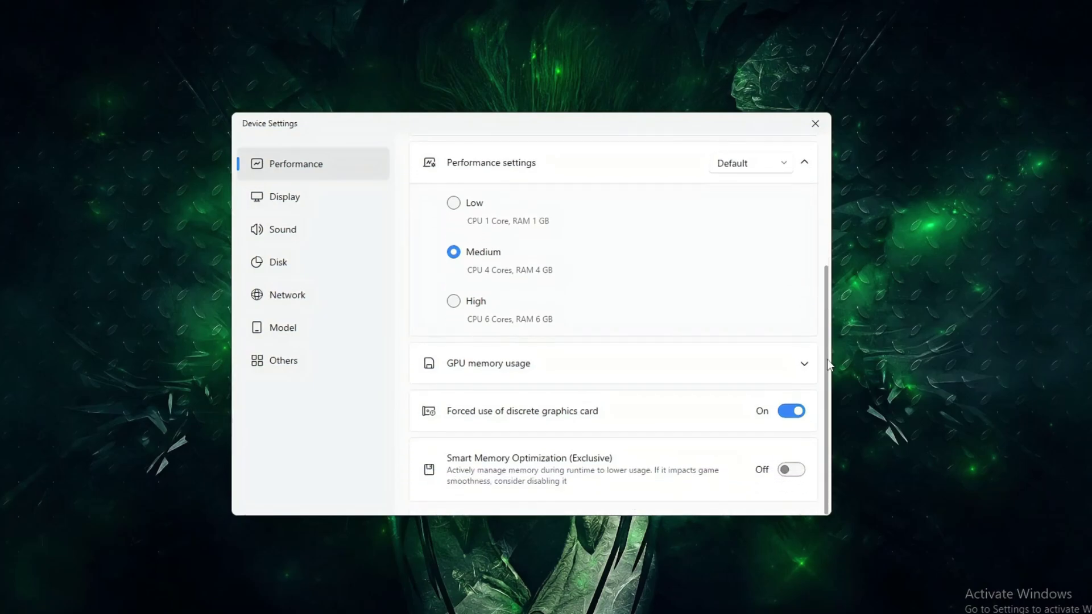
Set the tablet display resolution to 1920 x 1080 (DPI 280) and enable the FPS counter.
left_click(338, 199)
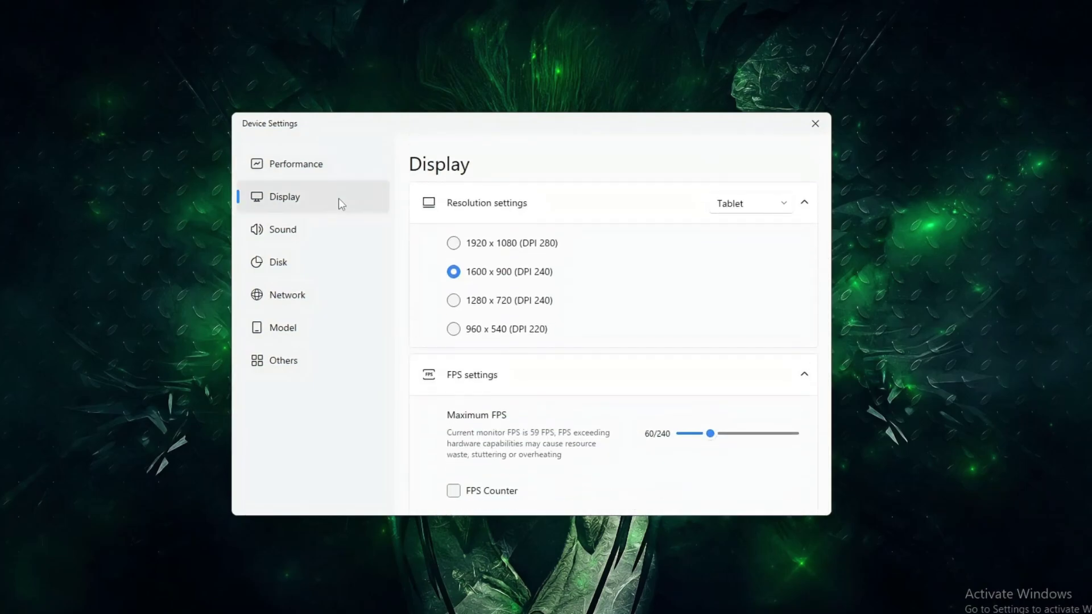
left_click(457, 245)
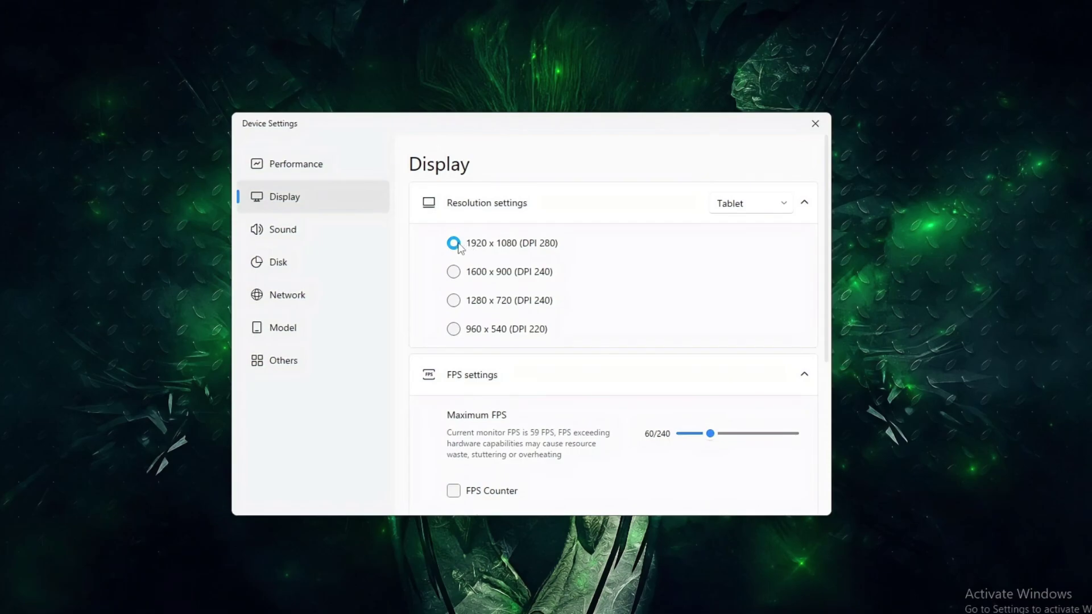
left_click_drag(827, 277, 829, 330)
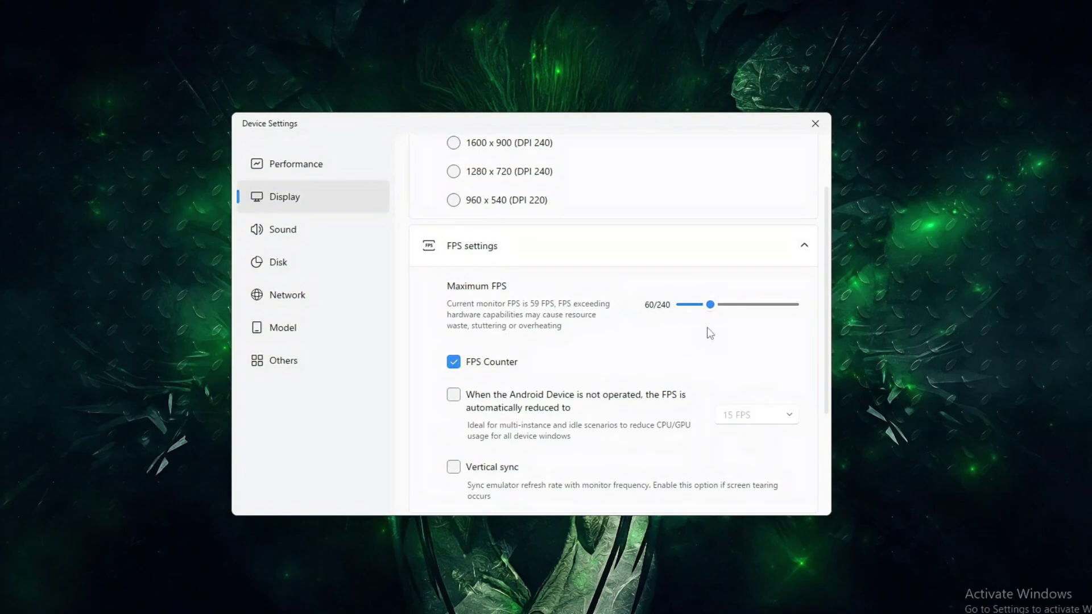
Raise the maximum FPS to 240 in MuMu Player's display settings and set the preset device brand to Asus.
left_click_drag(712, 313, 802, 307)
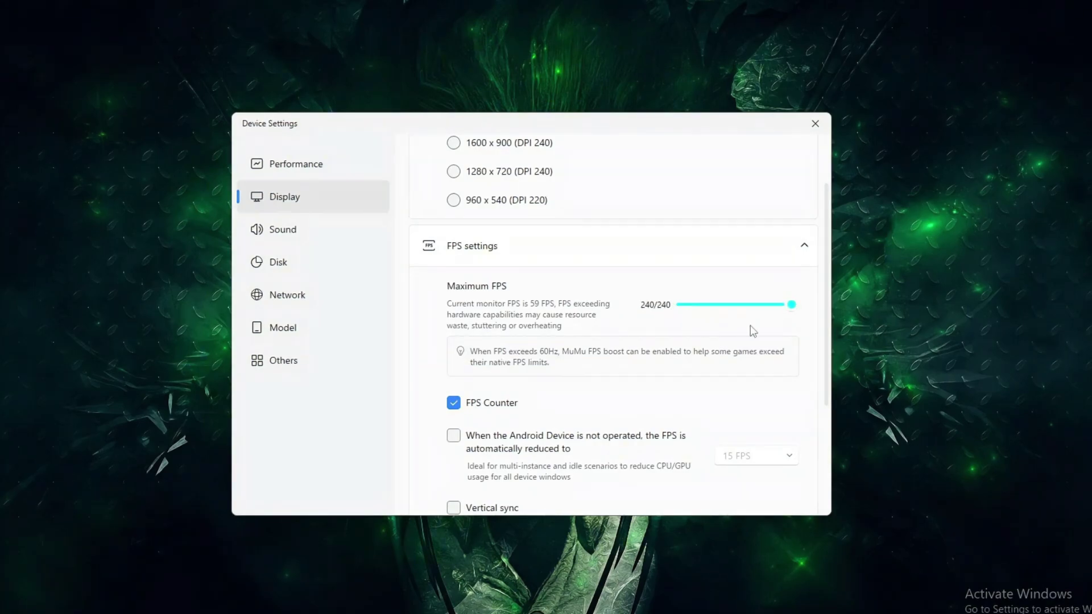
scroll(820, 321, "down", 4)
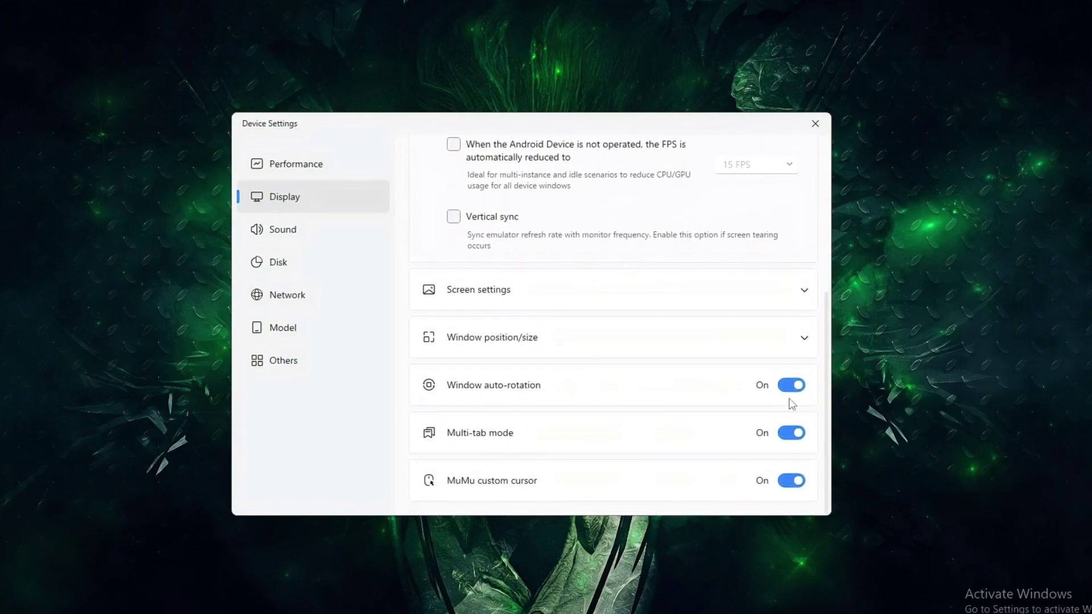
left_click(318, 319)
left_click(520, 265)
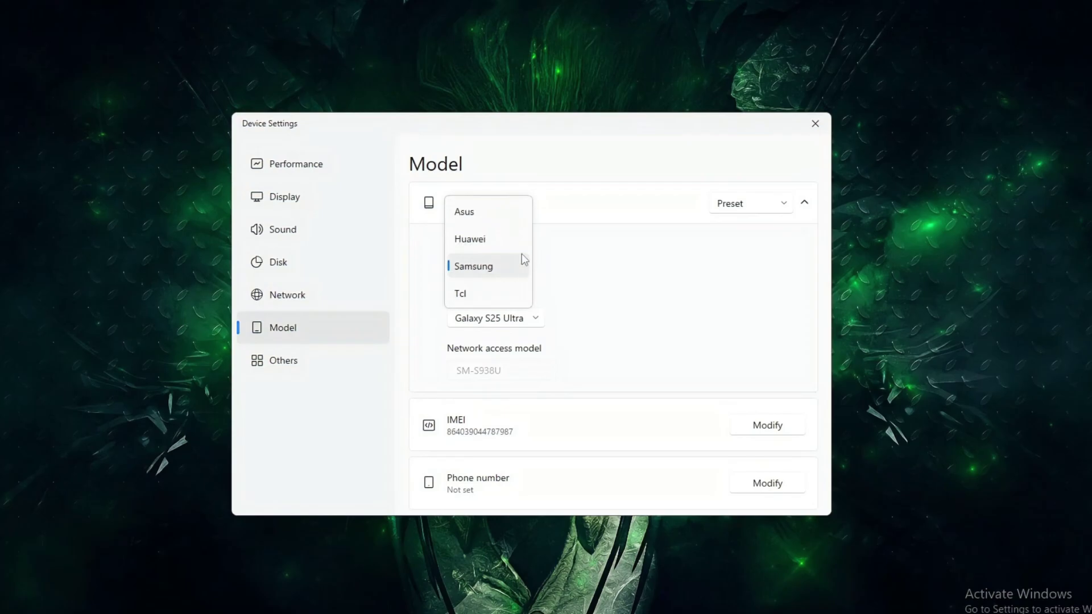
left_click(509, 213)
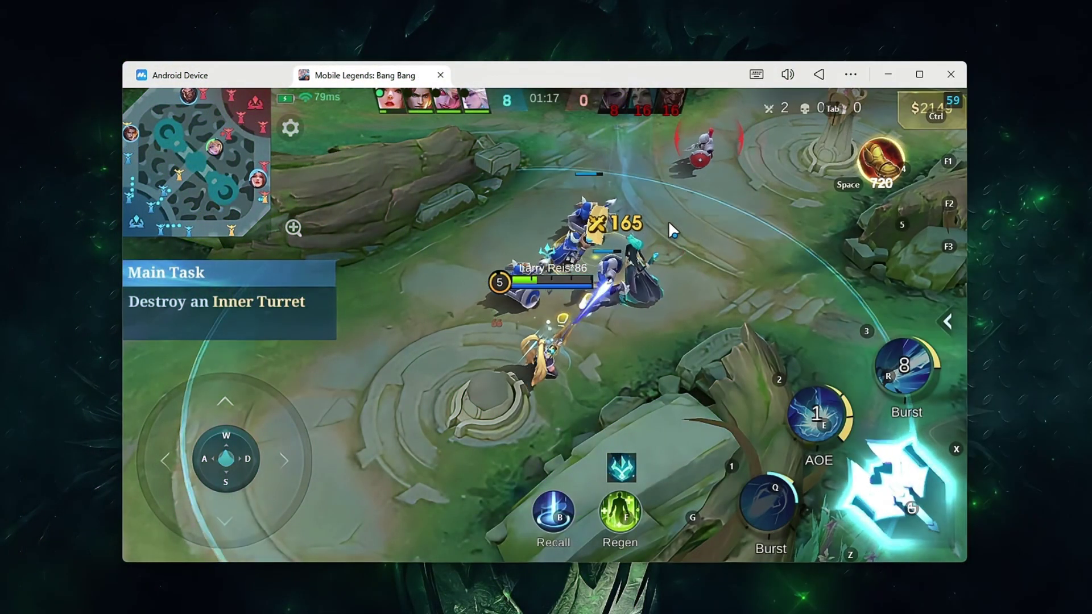
Test Mobile Legends: Bang Bang in MuMu Player by moving the hero and using attack skills near the enemy turret.
key("d")
key("w")
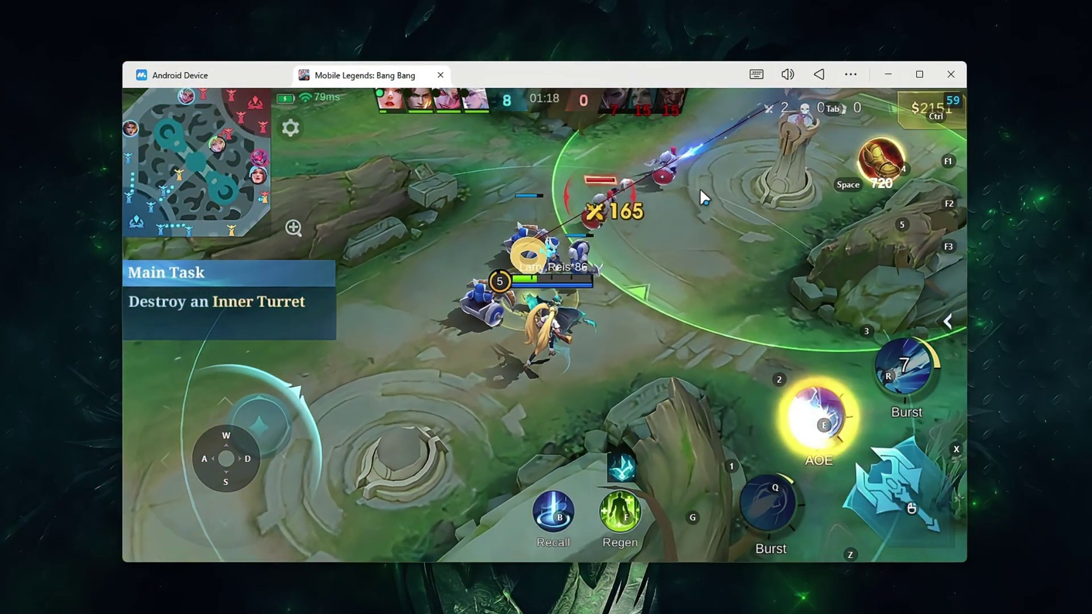
left_click(692, 193)
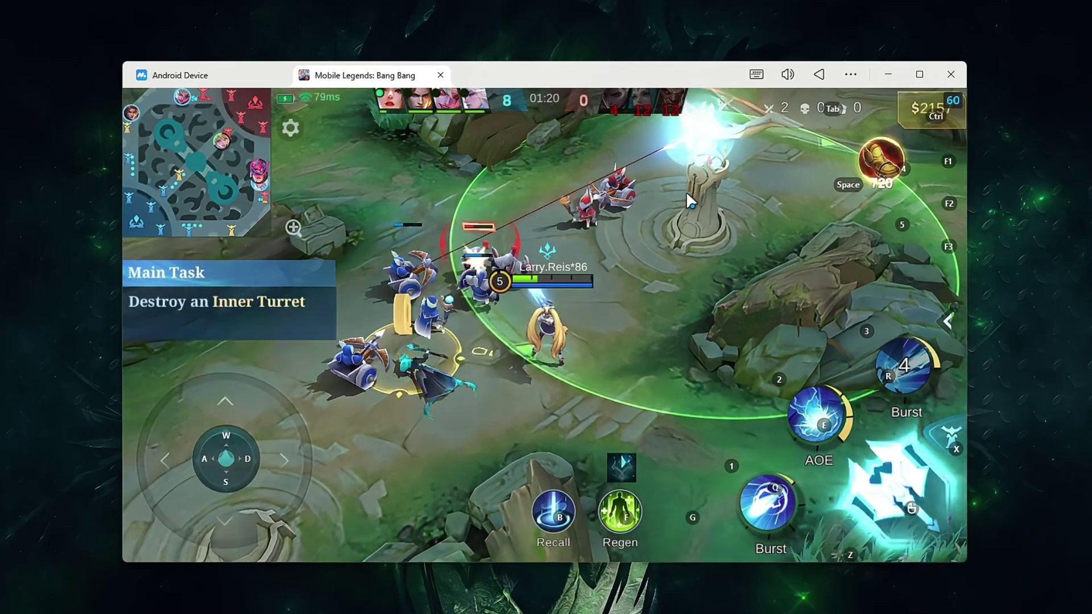
key("e")
key("q")
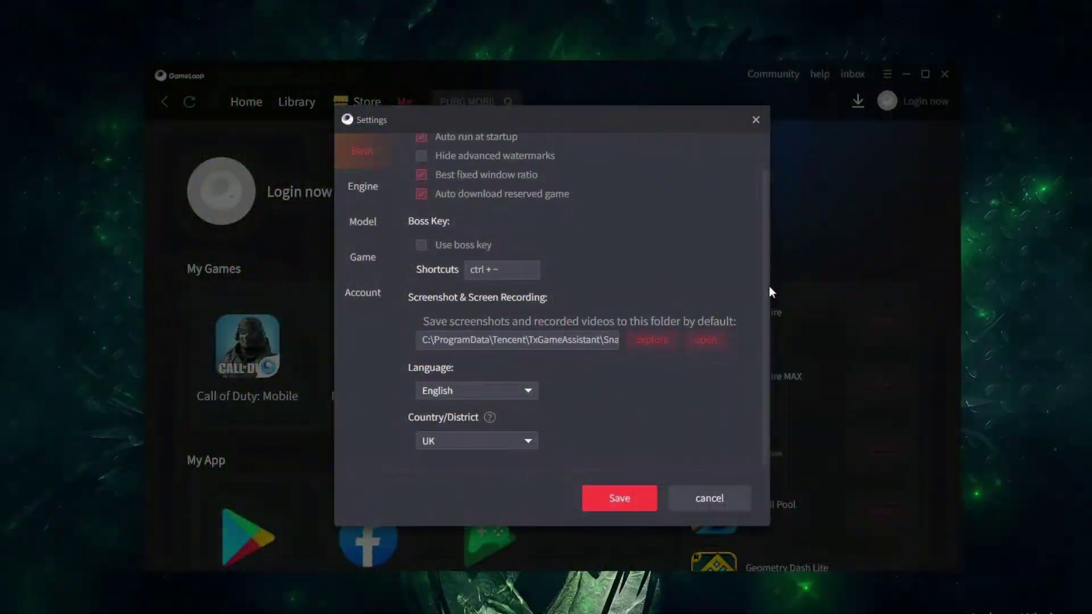
In GameLoop's engine settings, allocate 8192M of memory and set the processor to 4.
scroll(769, 291, "up", 2)
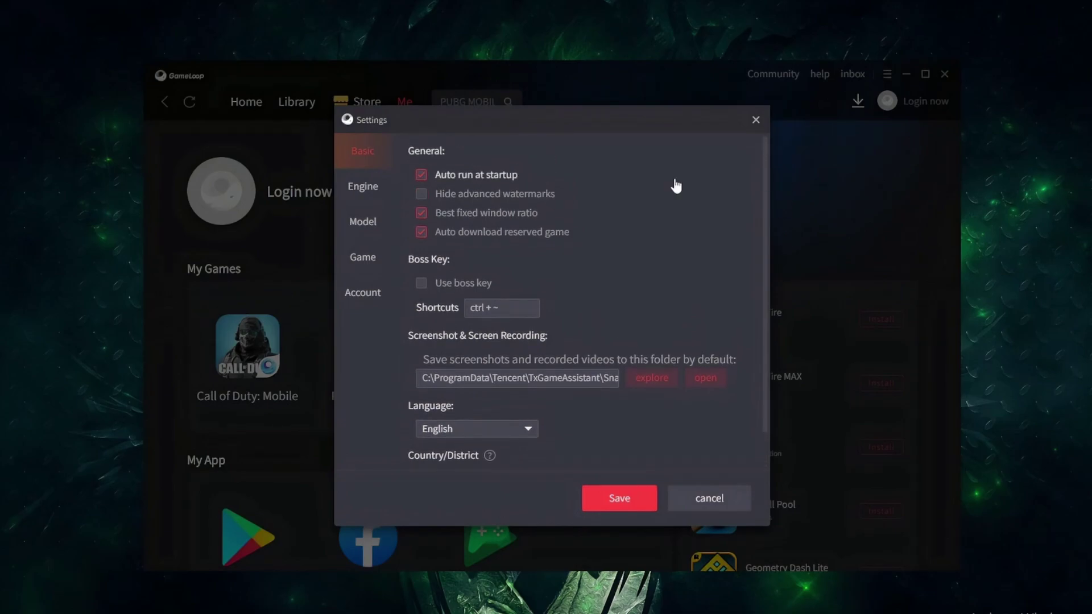
left_click(369, 194)
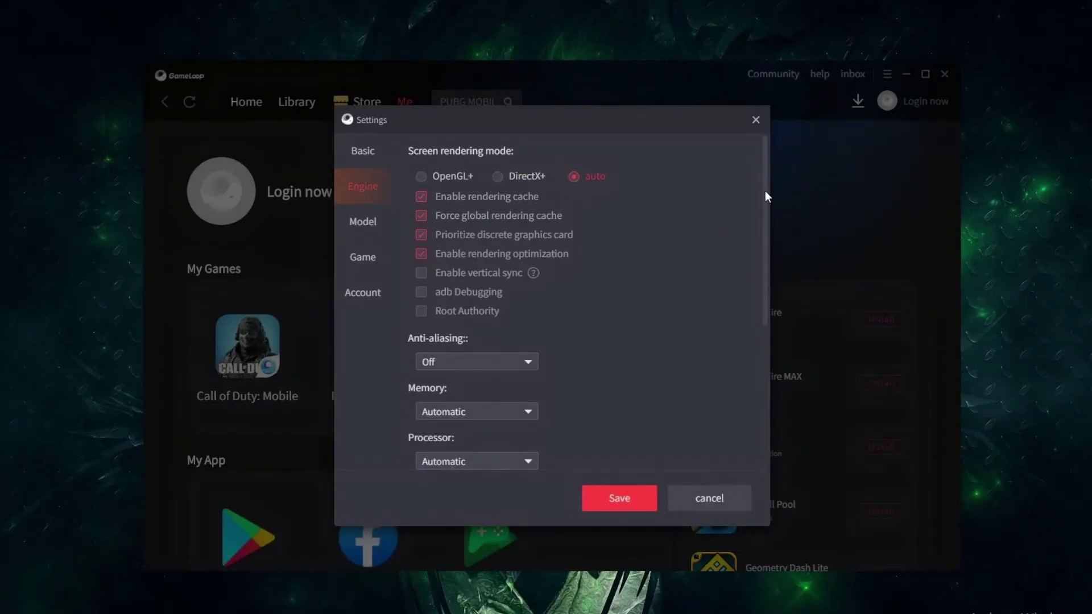
left_click_drag(766, 191, 769, 279)
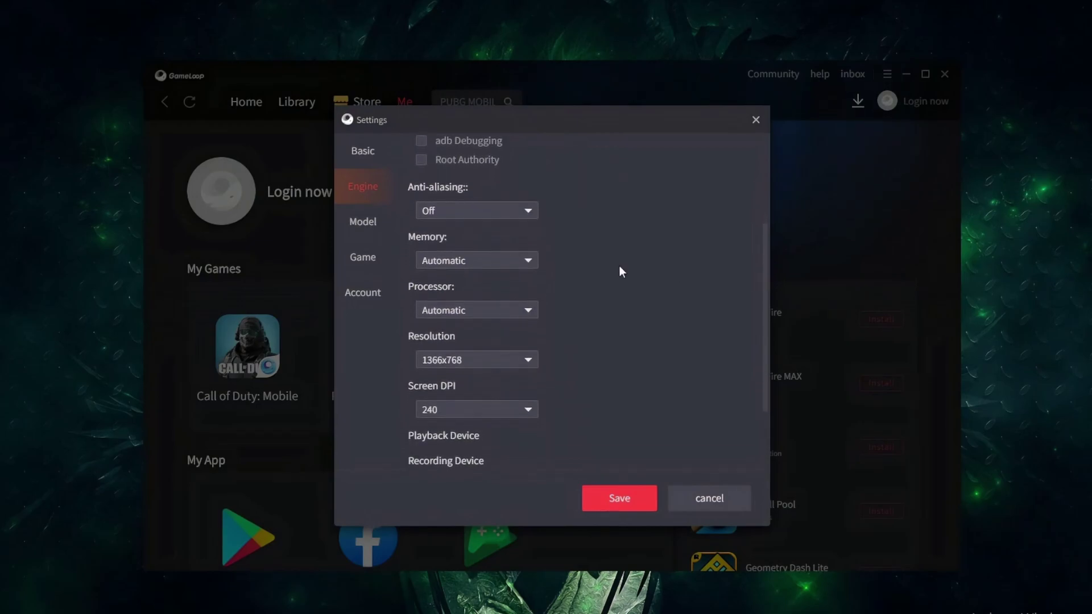
left_click(525, 261)
left_click_drag(534, 295, 541, 329)
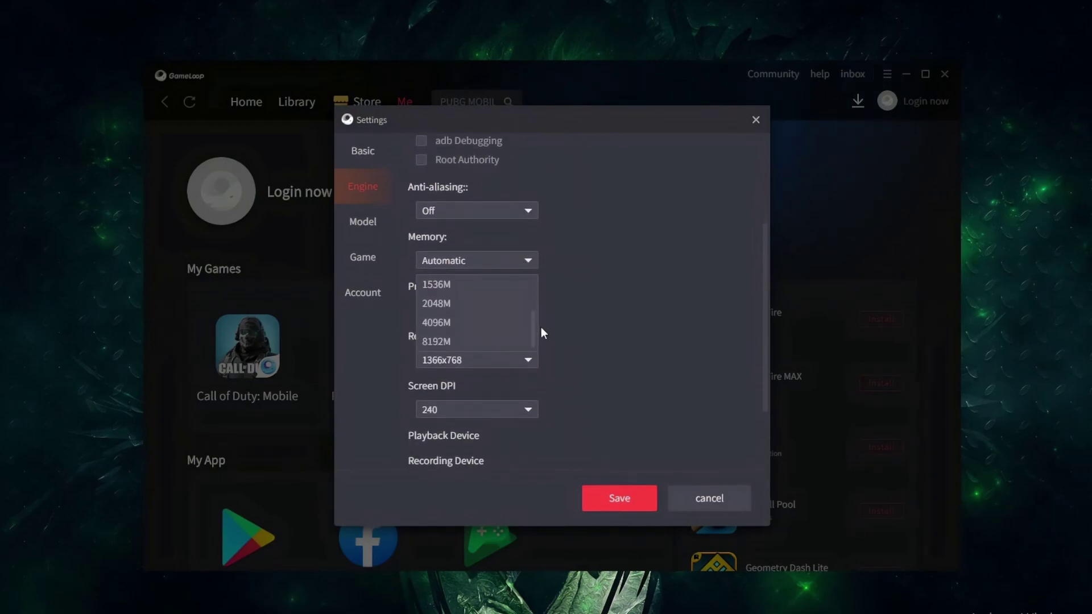
left_click(468, 342)
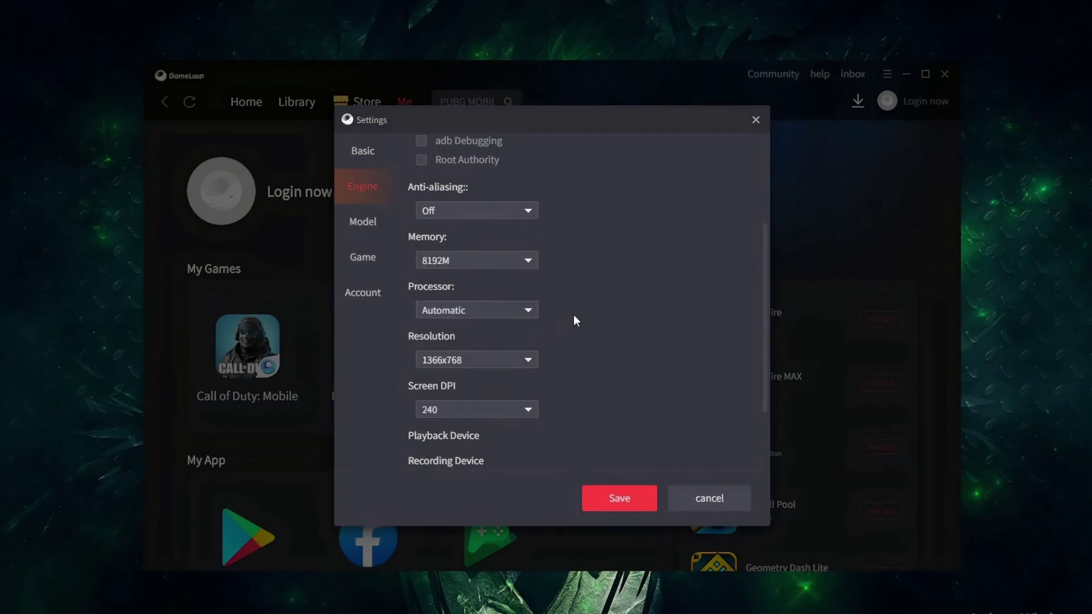
left_click(522, 312)
scroll(531, 344, "down", 1)
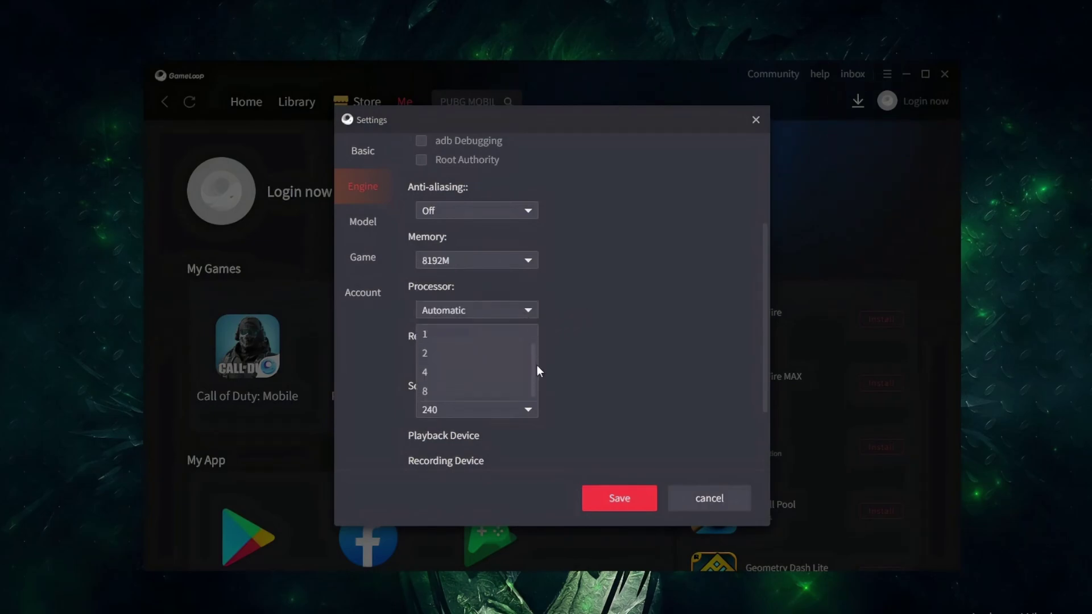
left_click(469, 372)
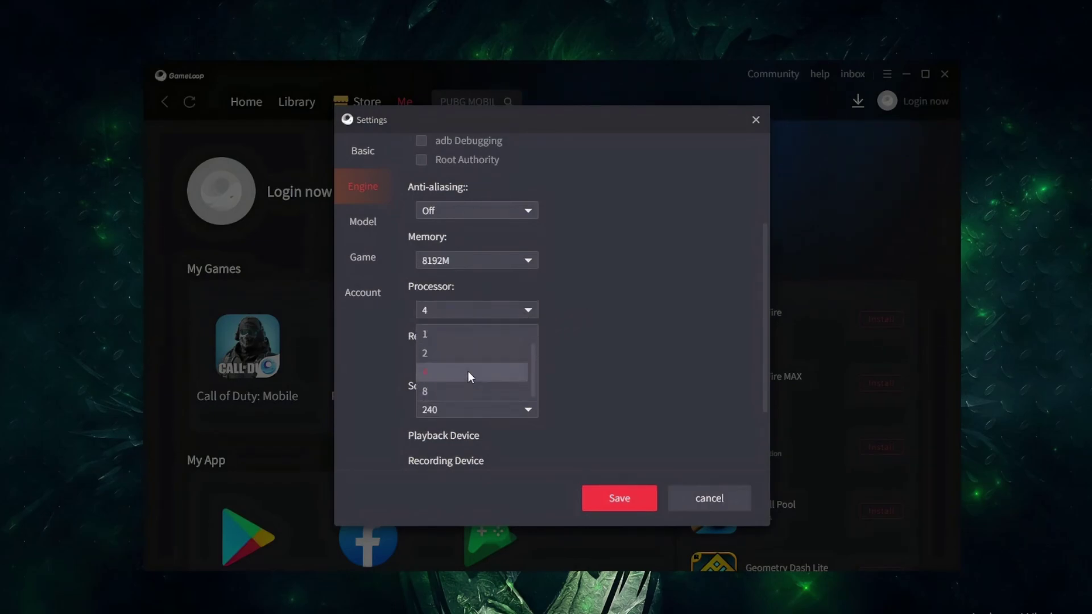
Set the engine resolution to 1920x1080 and review the remaining screen and audio device options.
left_click(527, 362)
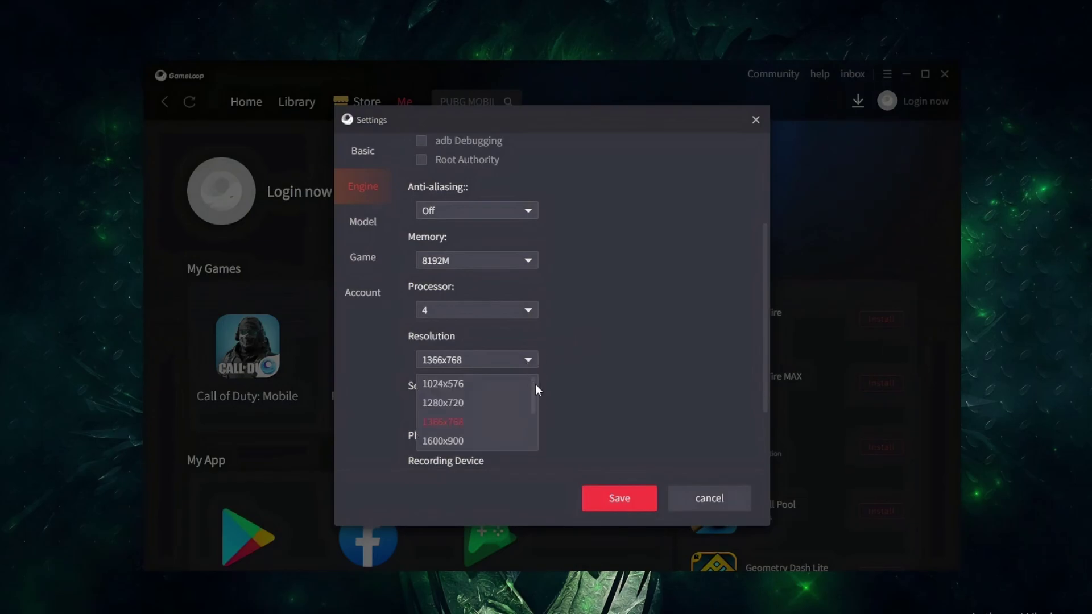
left_click_drag(535, 384, 534, 411)
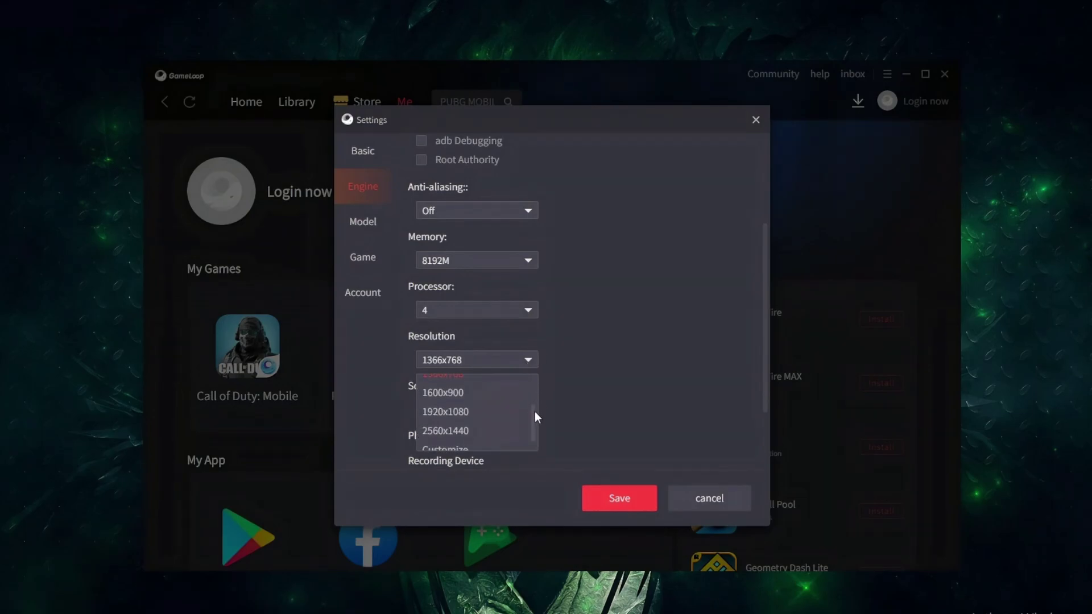
left_click(496, 413)
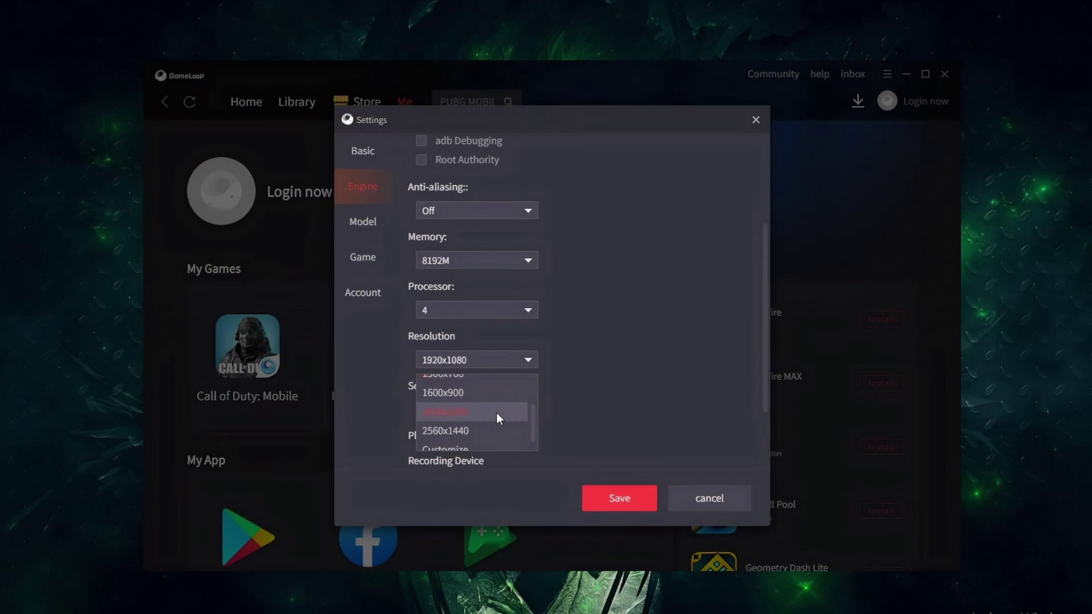
left_click_drag(766, 341, 765, 412)
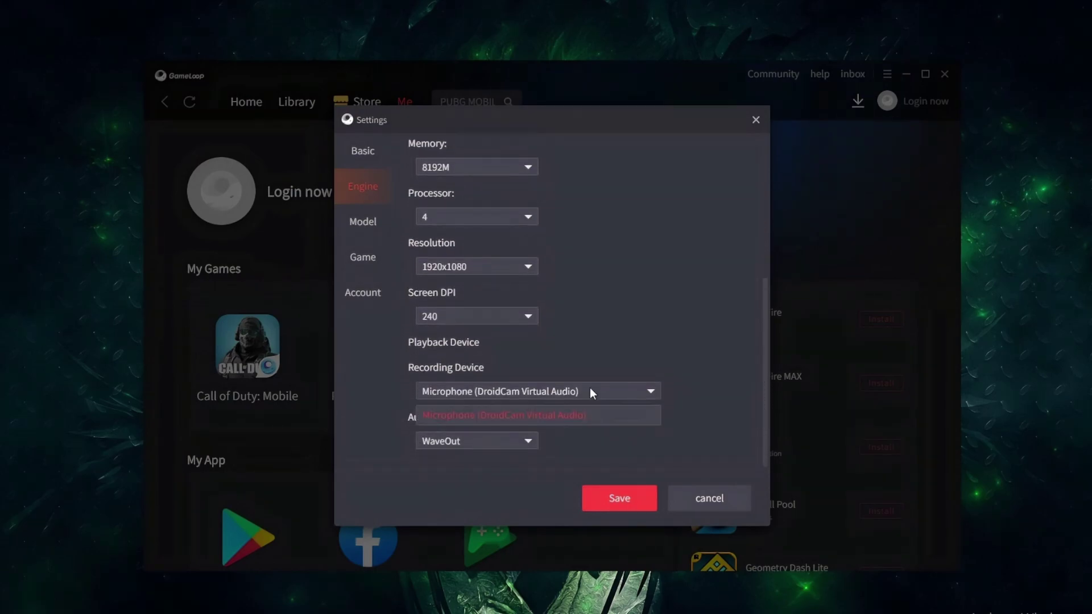
Switch the mobile phone model to the common model Asus ROG 2 and open the PUBG MOBILE game settings.
left_click(364, 222)
left_click(625, 177)
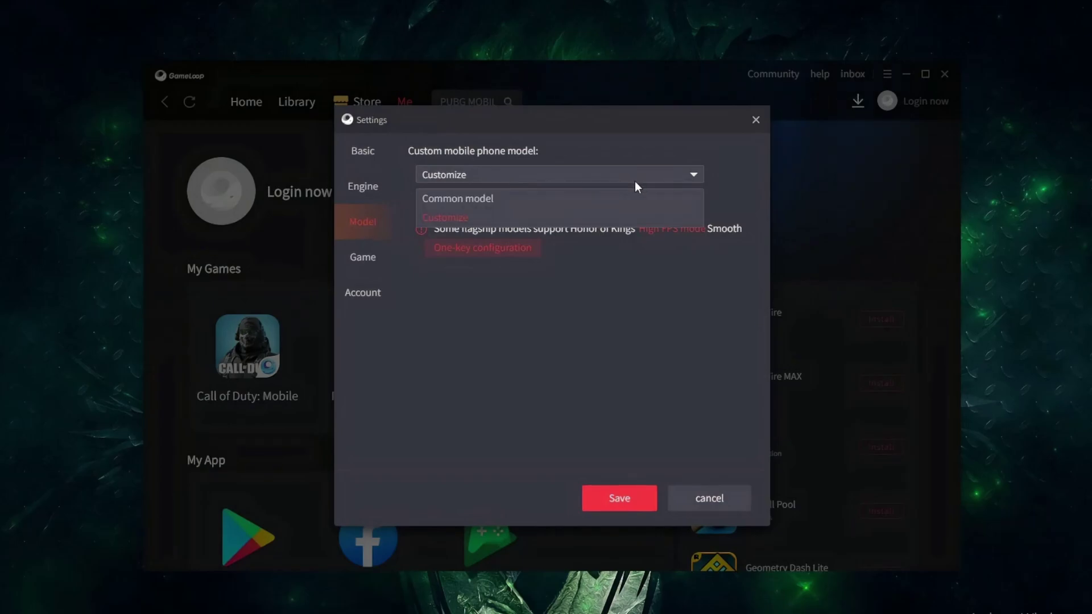
left_click(503, 199)
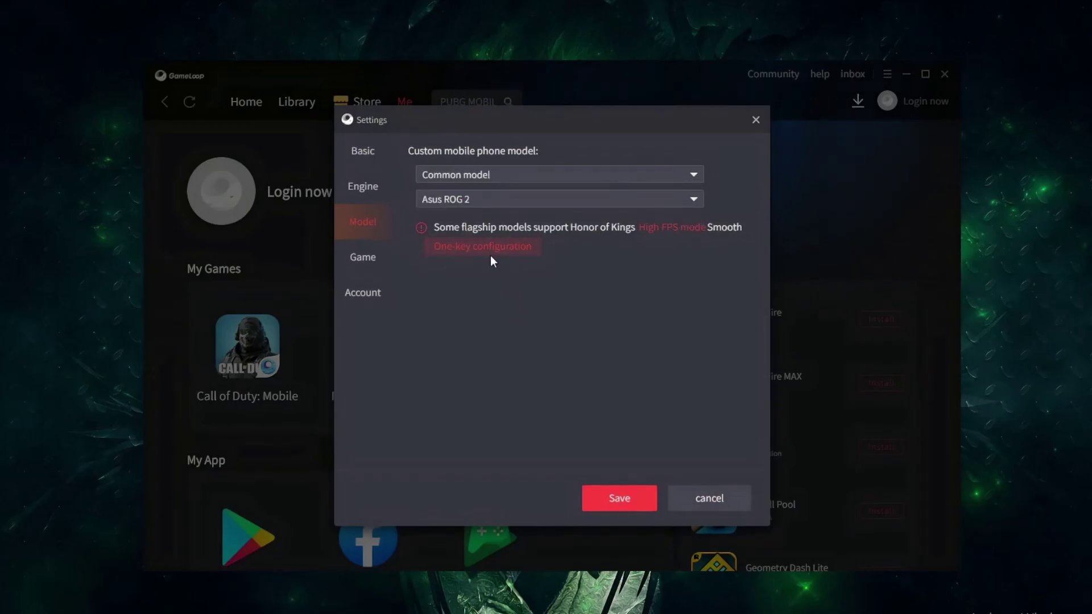
left_click(448, 204)
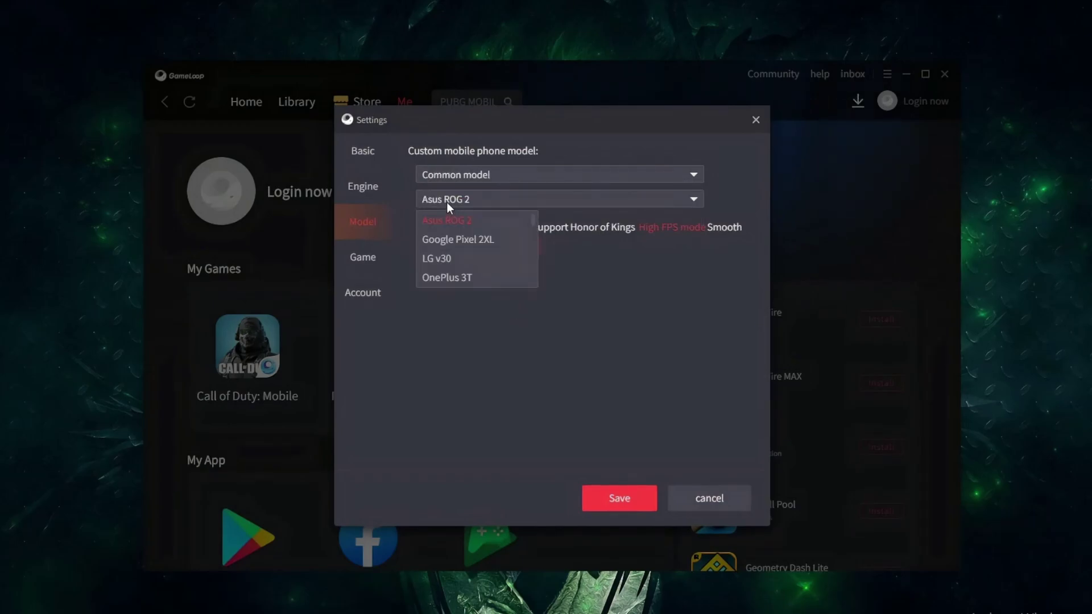
left_click(476, 220)
left_click(367, 263)
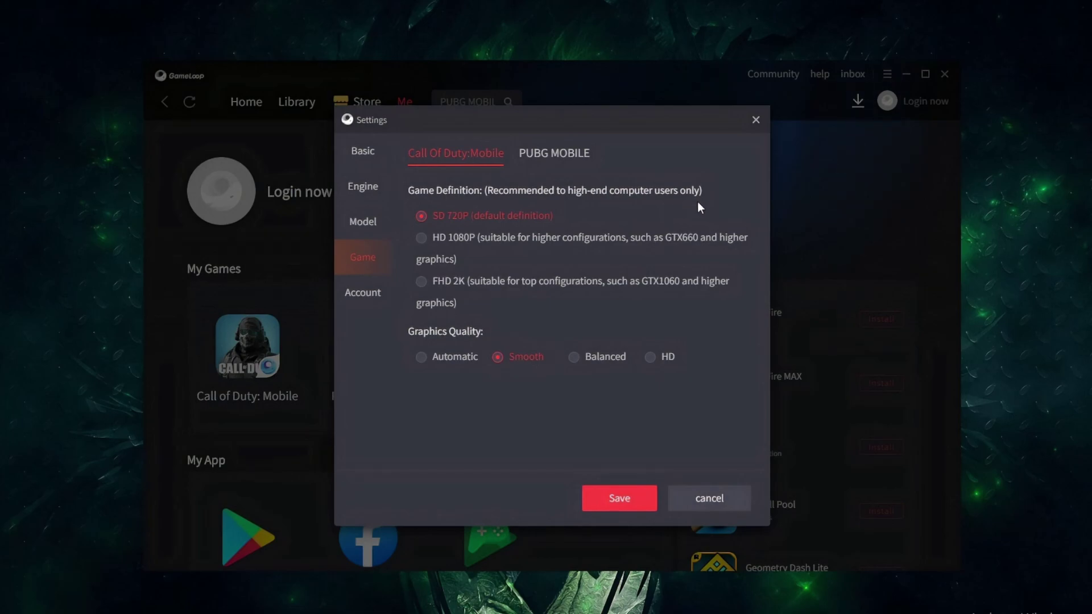
left_click(543, 158)
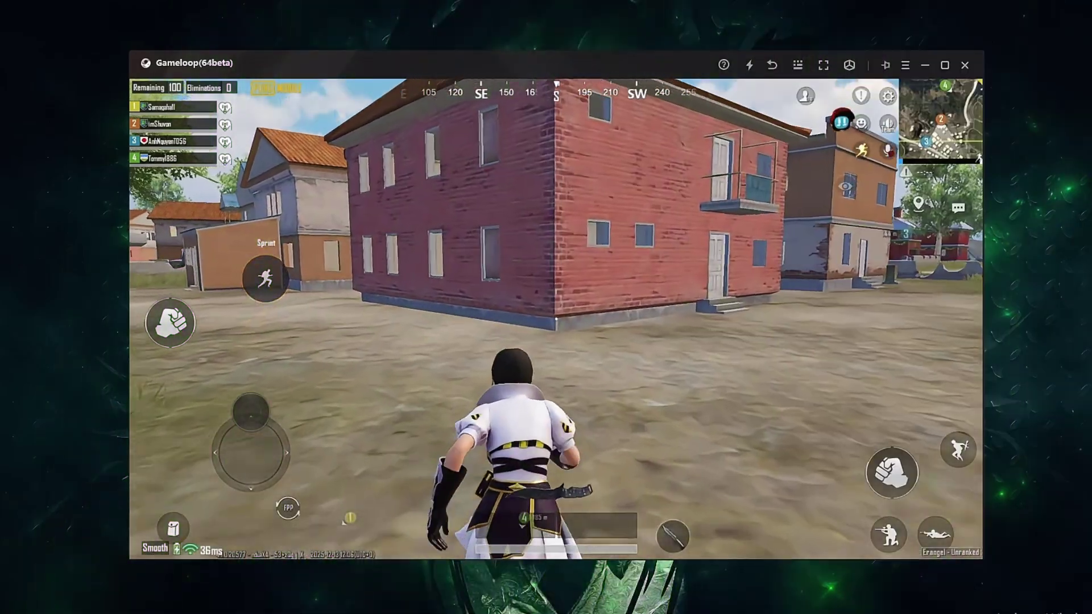
Test PUBG MOBILE in GameLoop by entering a building and collecting the S1897, Sticky Bomb, backpack, AKM and 7.62mm ammo.
key("w")
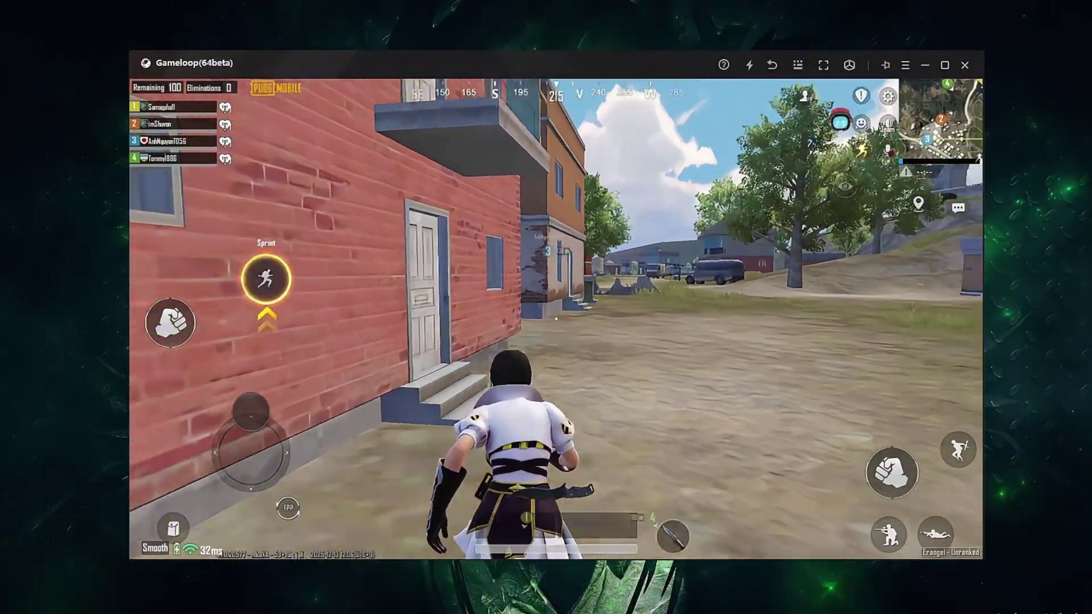
key("f")
key("f")
key("d")
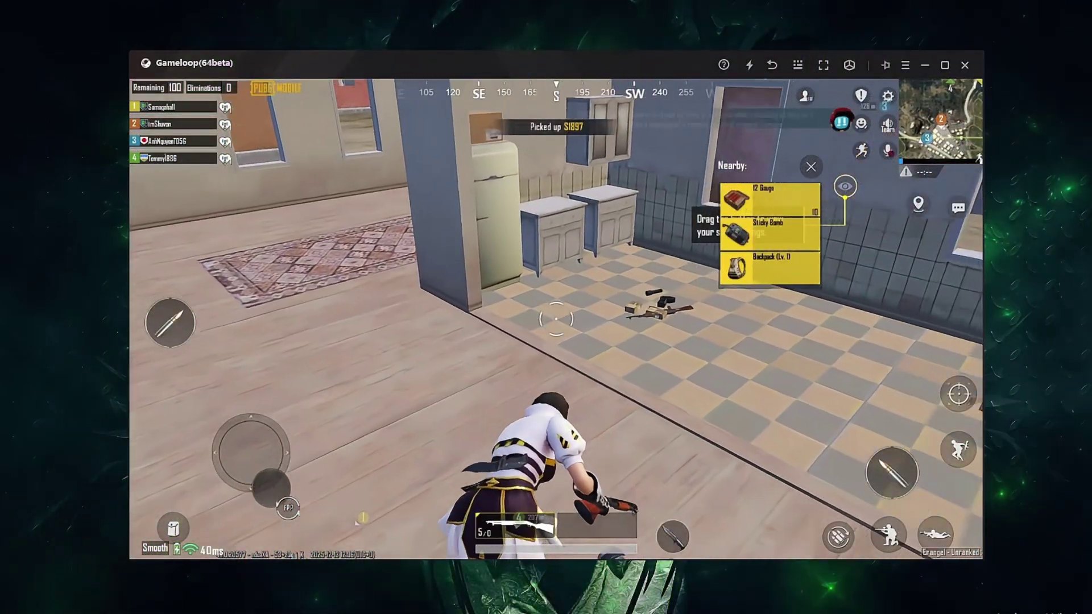
key("f")
key("w")
key("d")
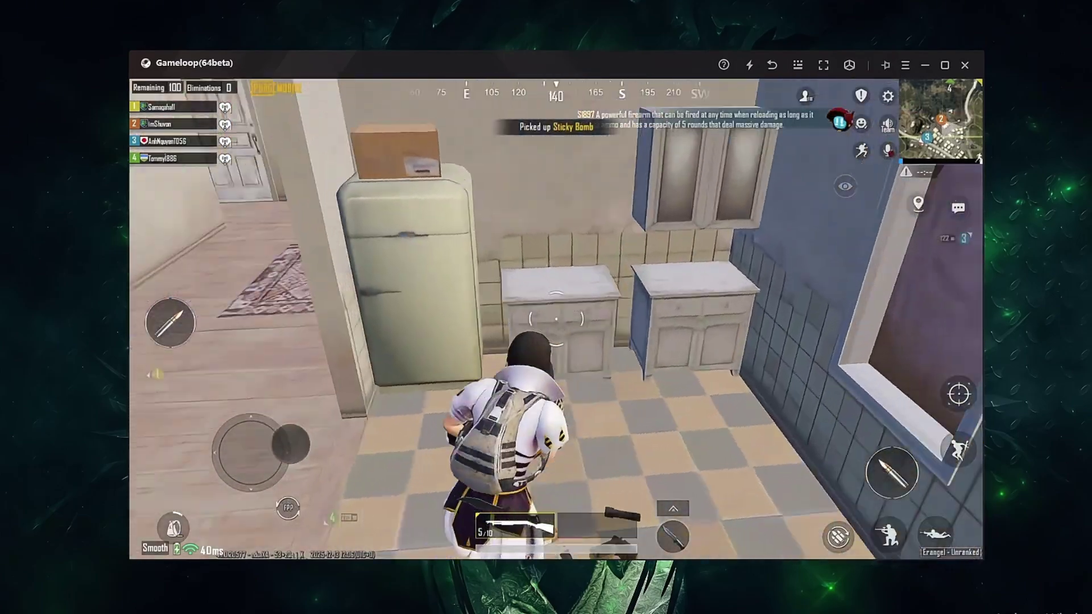
key("c")
key("s")
key("f")
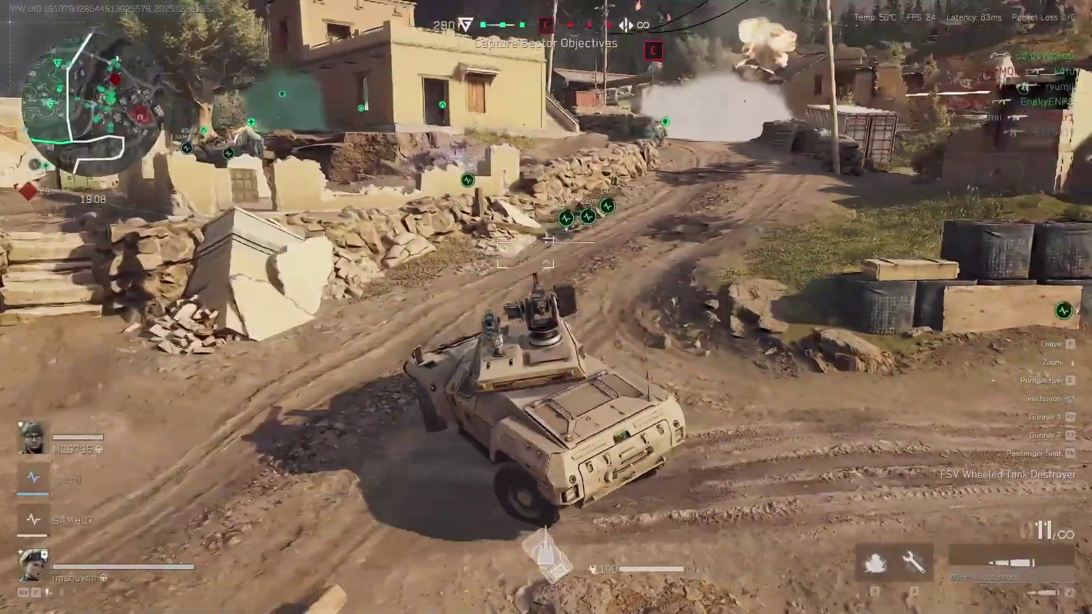
key("w")
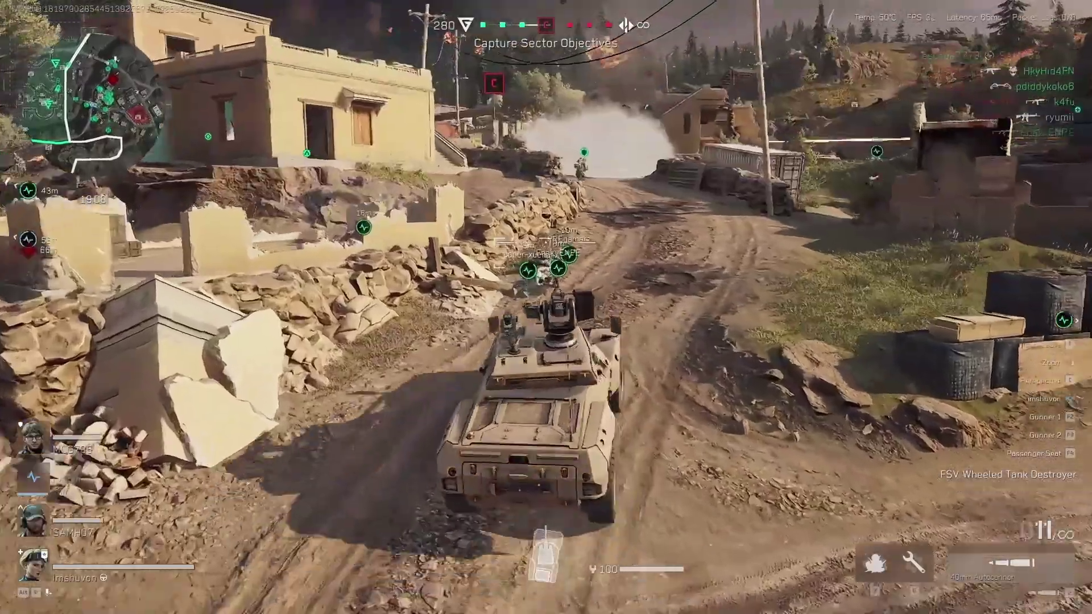
key("a")
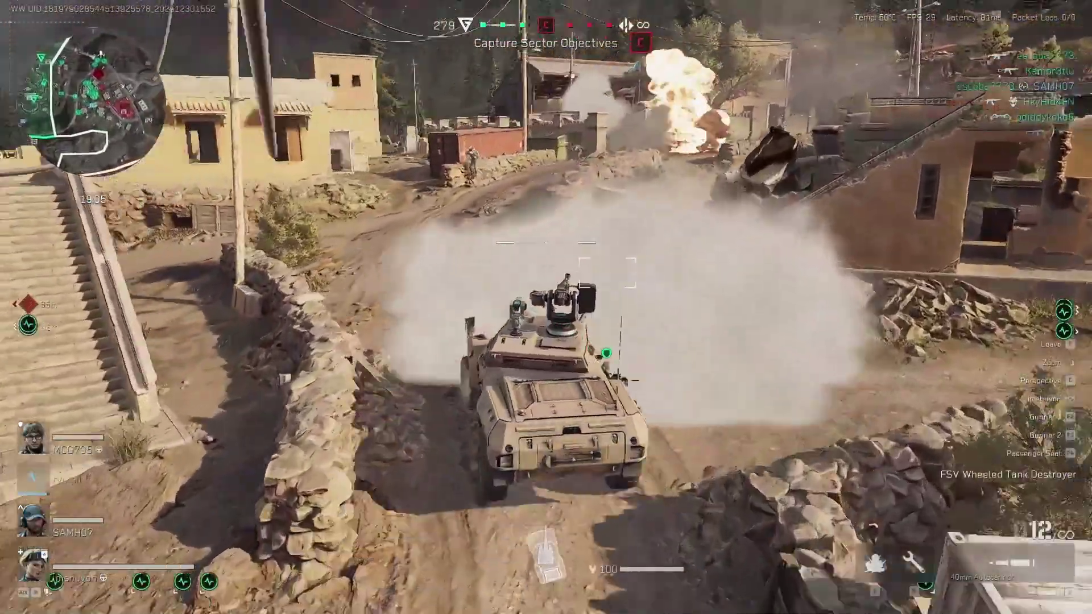
left_click(546, 243)
left_click(546, 243)
left_click(546, 243)
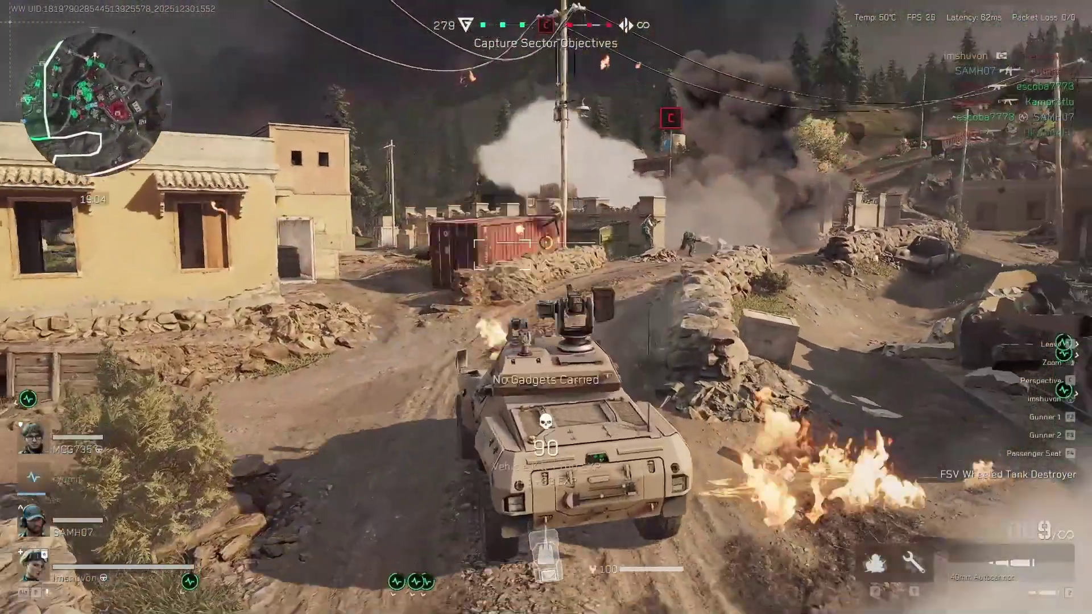
left_click(546, 243)
key("3")
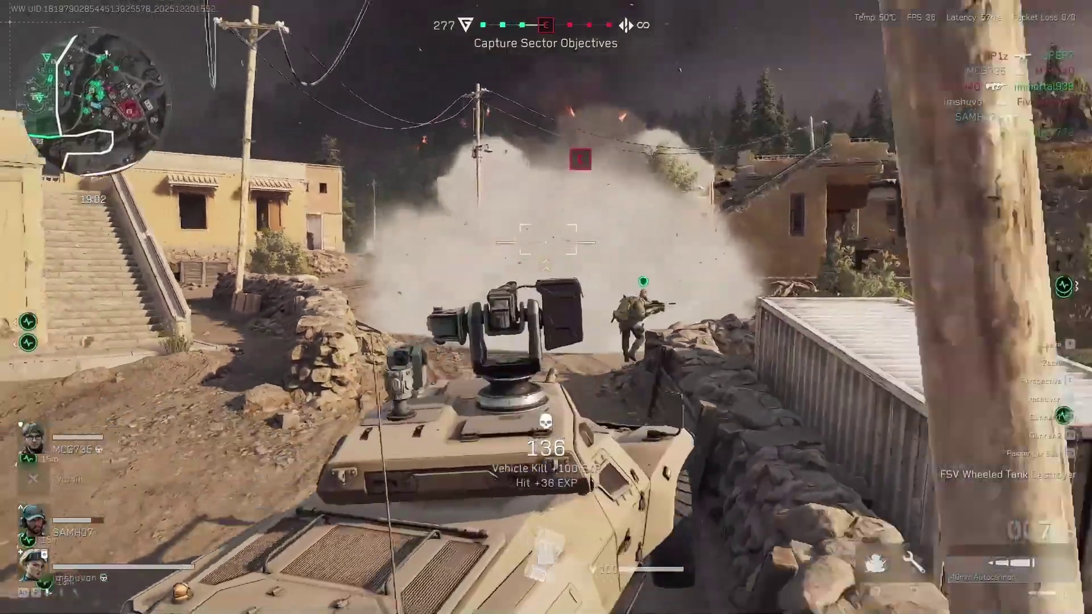